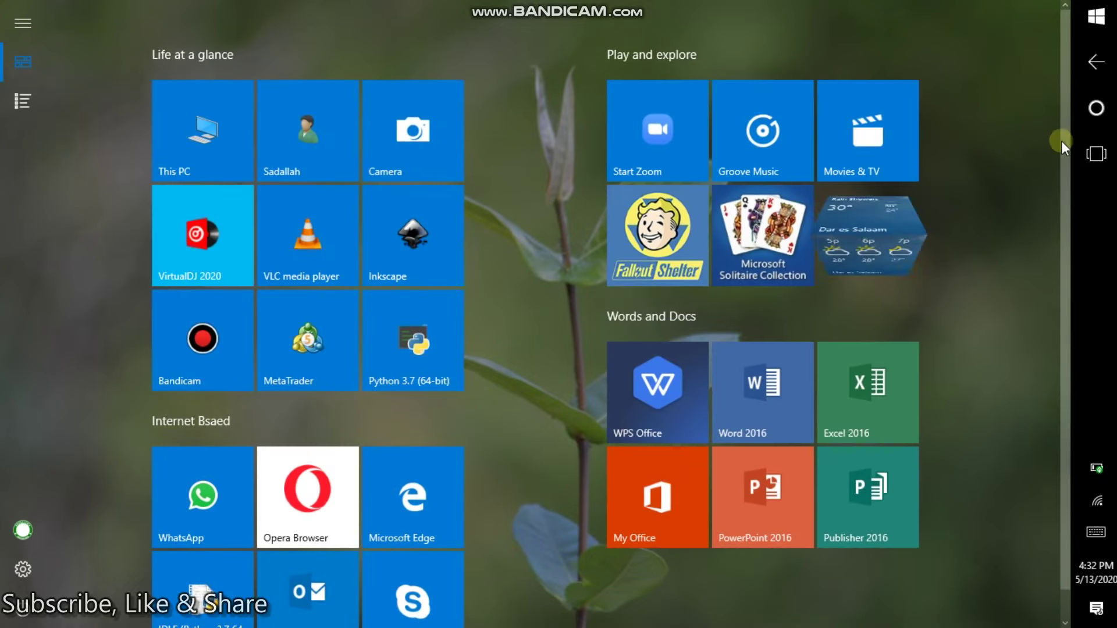
- Bring the Opera window forward from Task View, showing its Speed Dial page
{"action": "left_click", "coordinate": [1084, 144]}
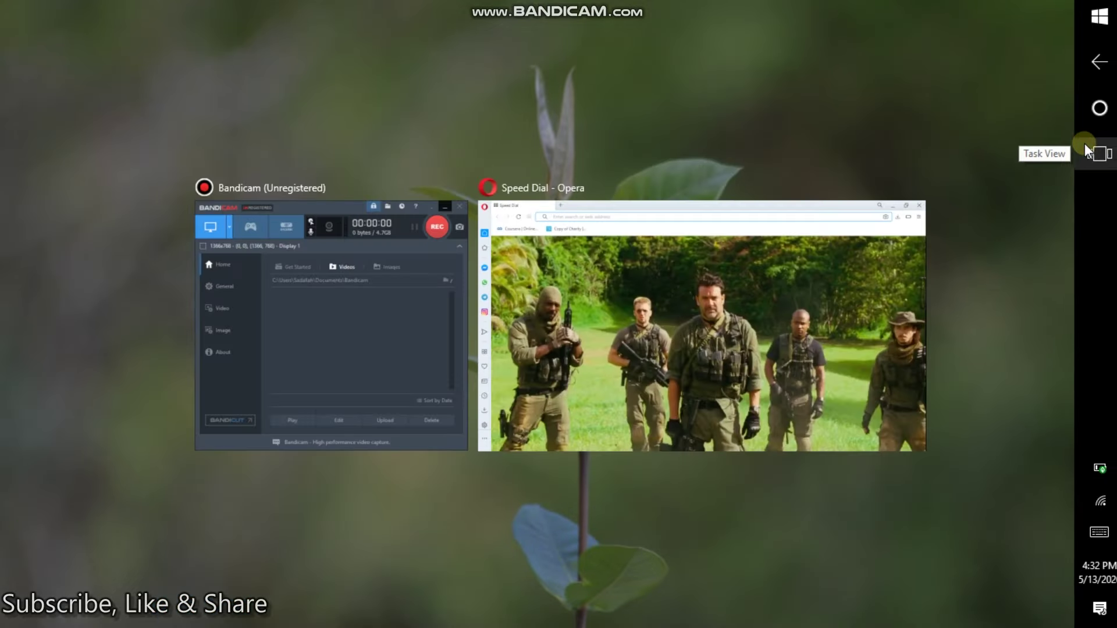
{"action": "left_click", "coordinate": [767, 278]}
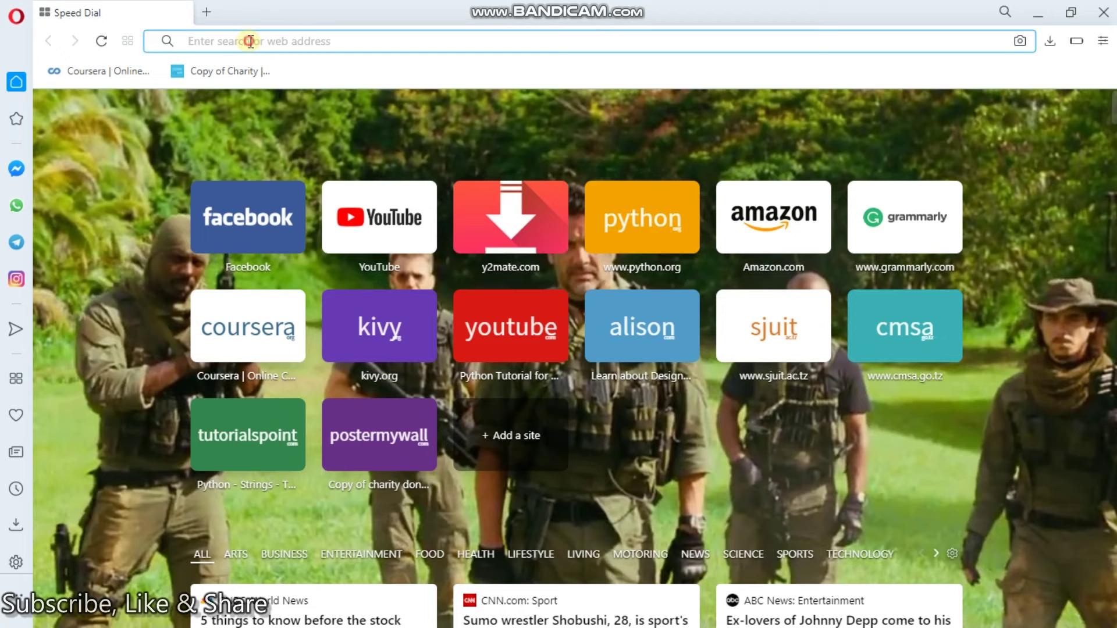
{"action": "type", "text": "ajira"}
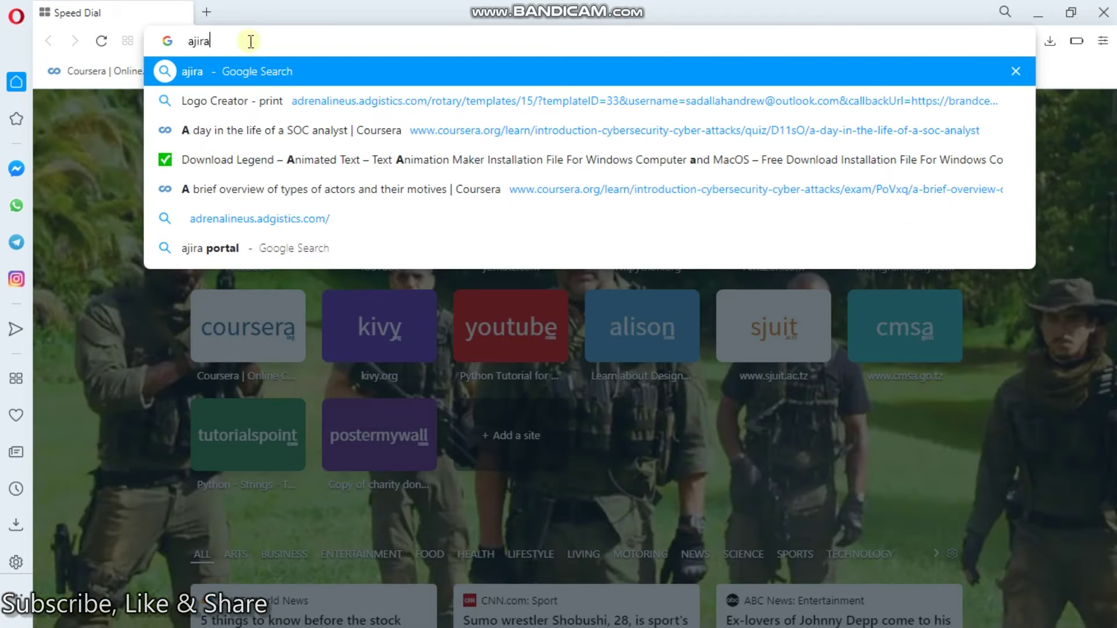
{"action": "type", "text": " portal"}
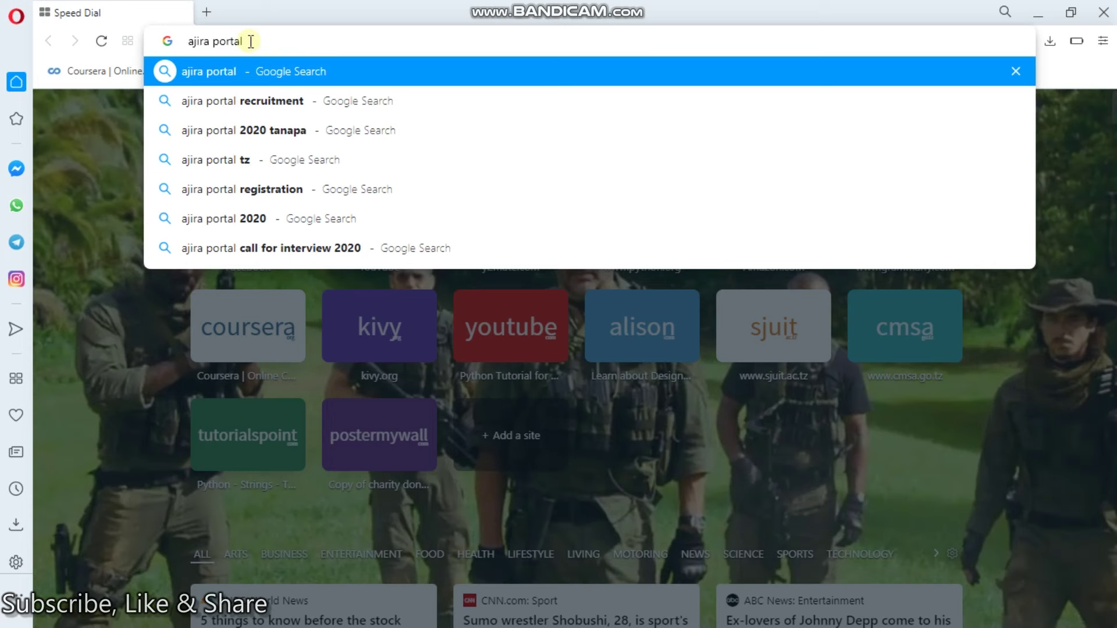
- Search Google for 'ajira portal' and open the portal's Create Account registration page
{"action": "key", "text": "Return"}
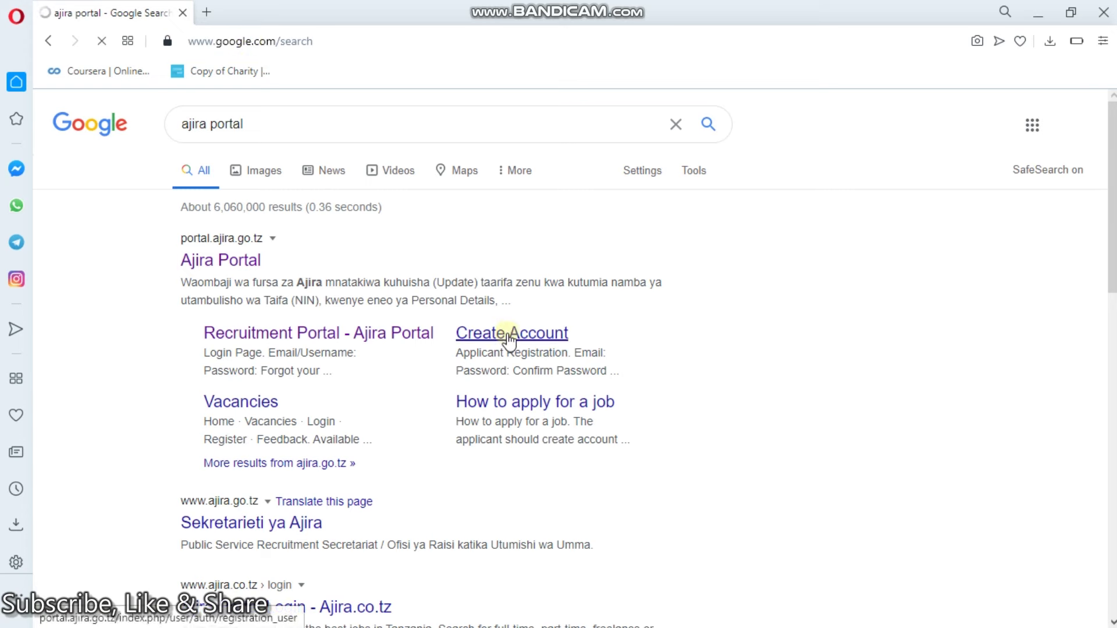
{"action": "left_click", "coordinate": [508, 333]}
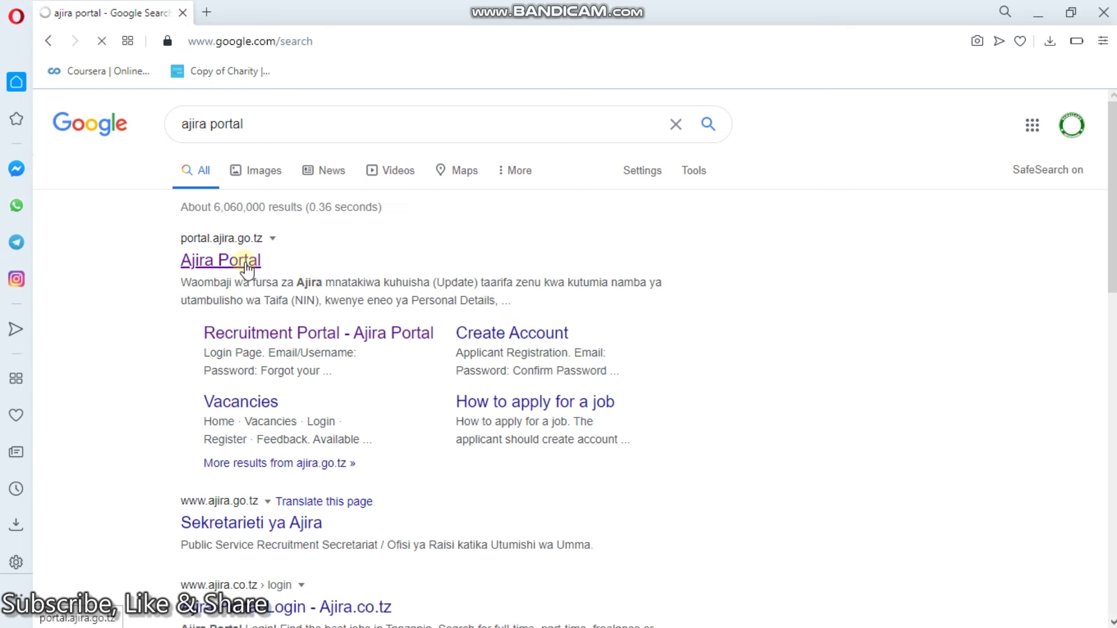
{"action": "left_click", "coordinate": [551, 336]}
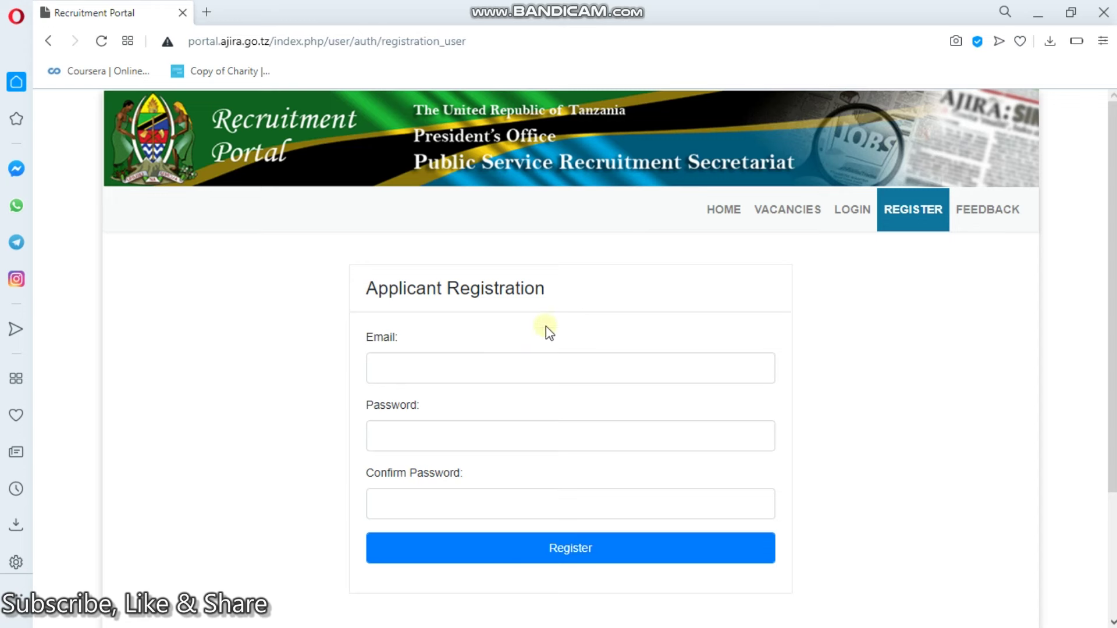
- Register using the saved Outlook email address and a confirmed password
{"action": "left_click", "coordinate": [402, 364]}
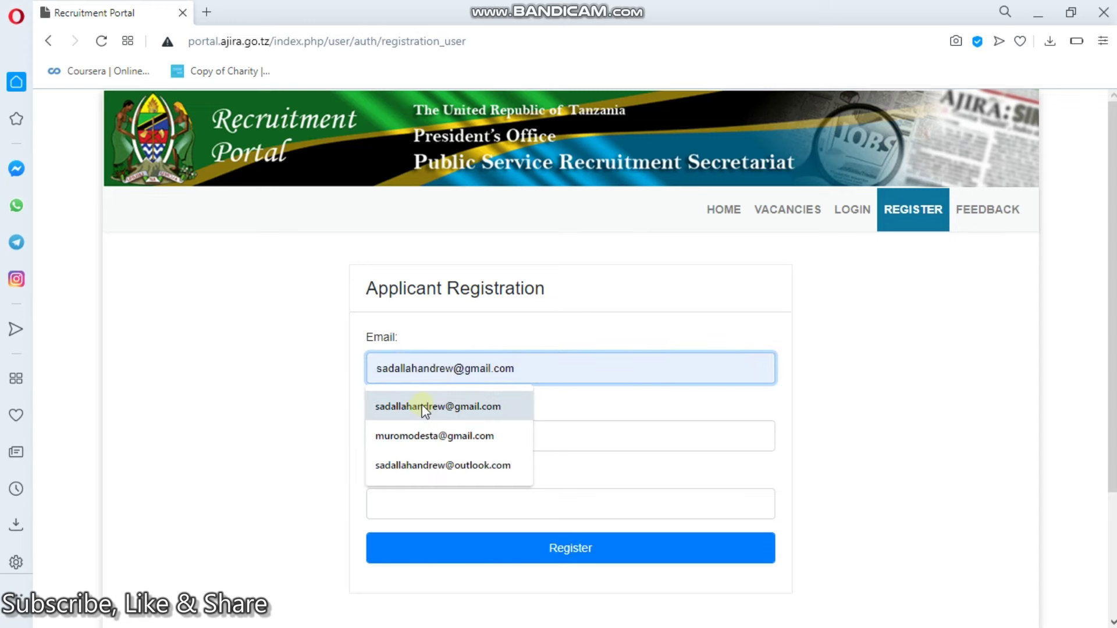
{"action": "left_click", "coordinate": [425, 460]}
{"action": "left_click", "coordinate": [421, 442]}
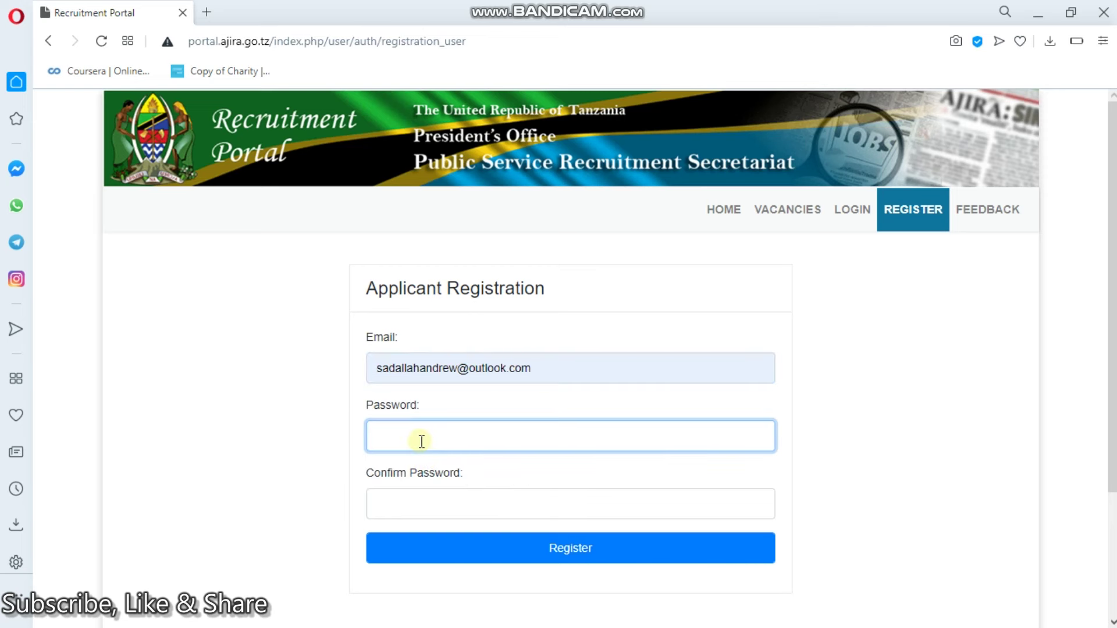
{"action": "type", "text": "•••••••••••••"}
{"action": "left_click", "coordinate": [420, 503]}
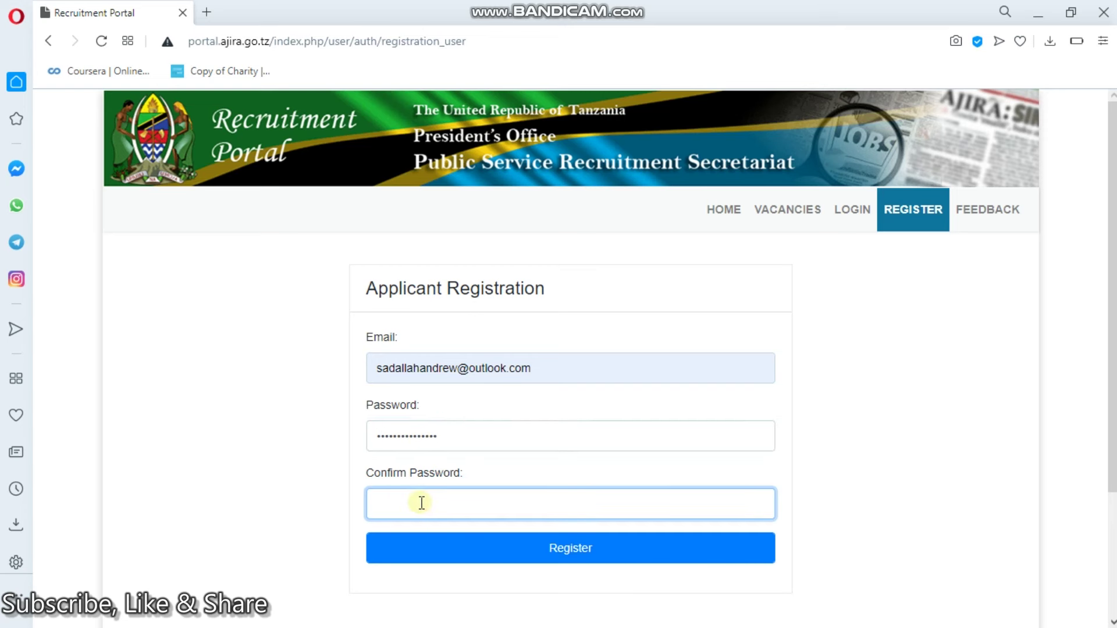
{"action": "type", "text": "•••••••••••••••"}
{"action": "left_click", "coordinate": [548, 551]}
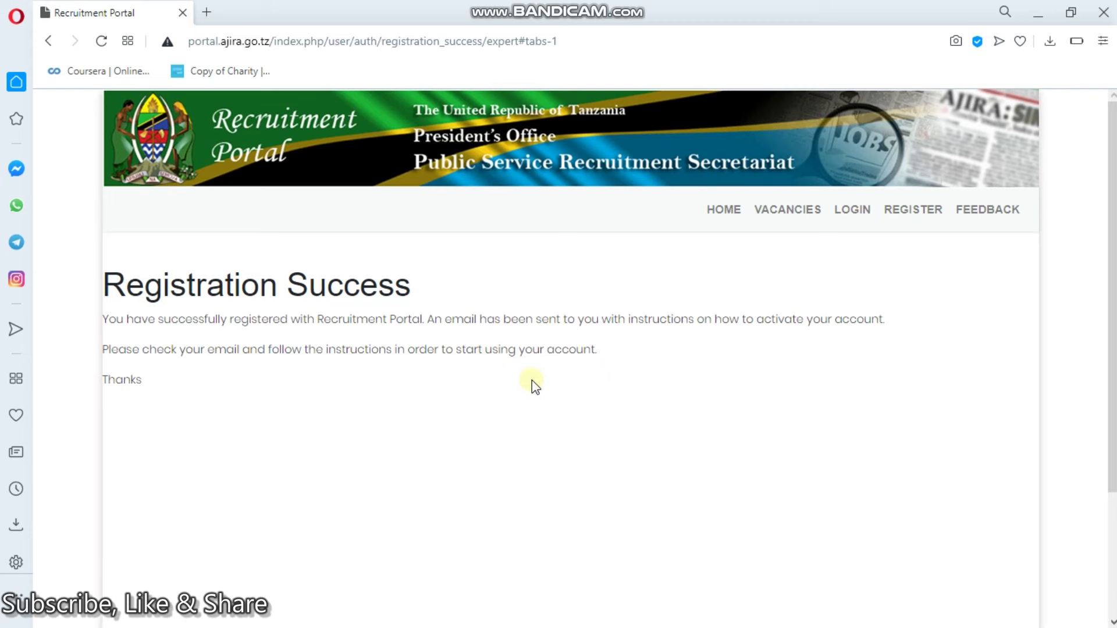
- In a new tab, search for outlook.com to reach the Microsoft sign-in prompt
{"action": "left_click", "coordinate": [210, 13]}
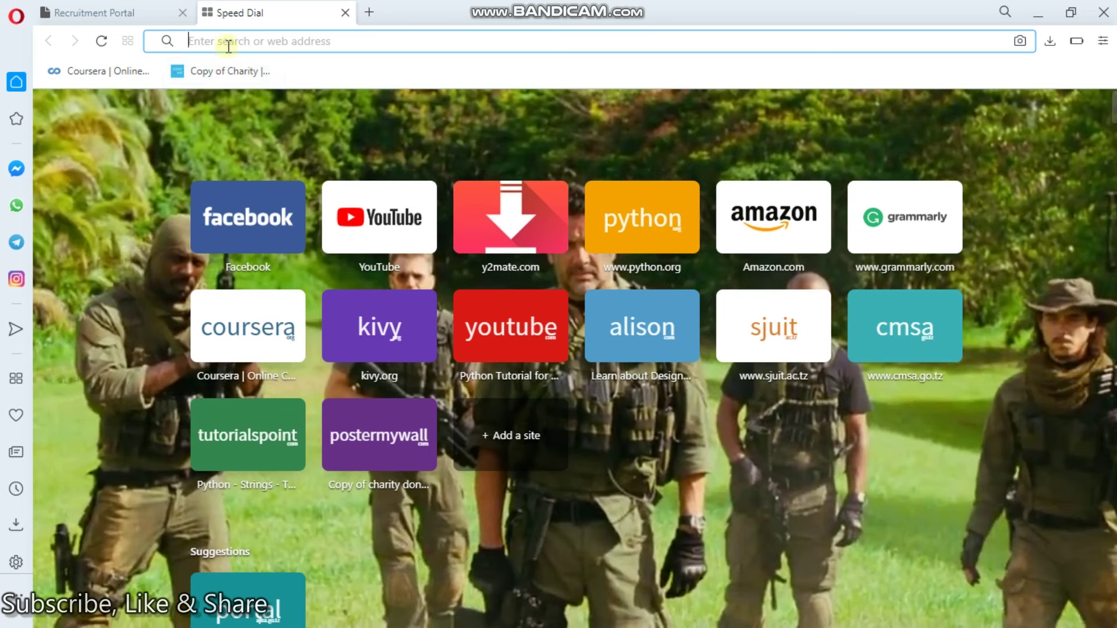
{"action": "type", "text": "o"}
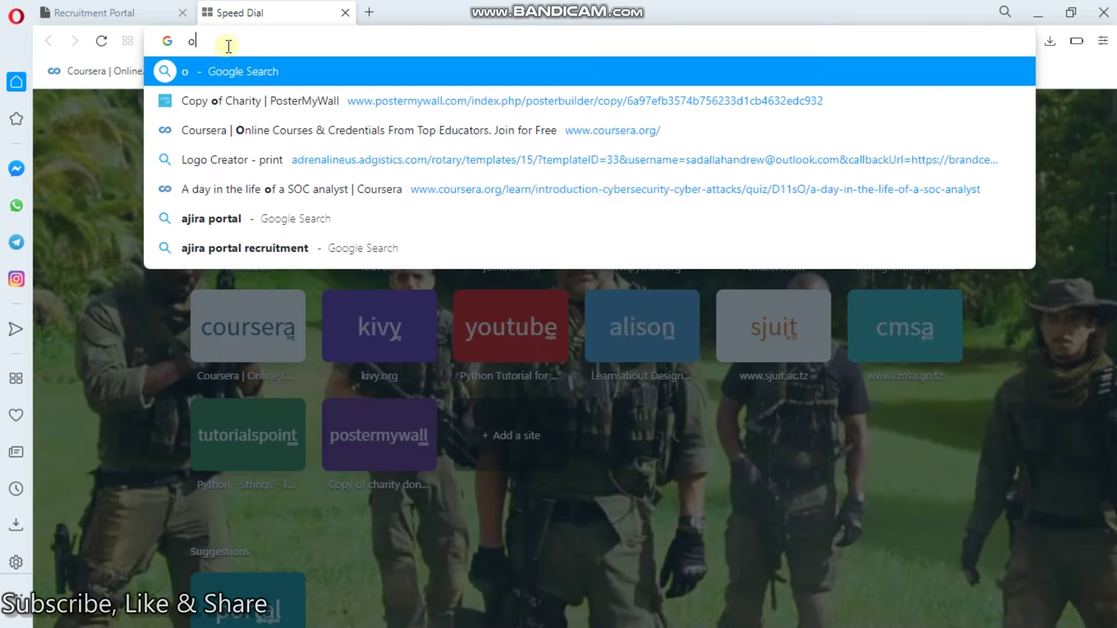
{"action": "type", "text": "utlook"}
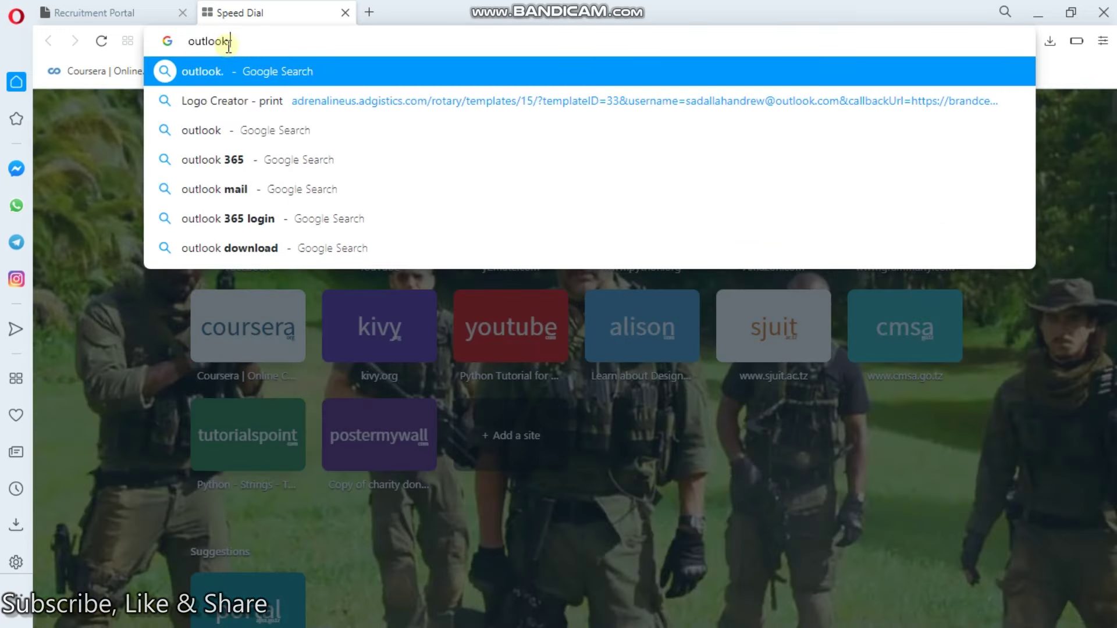
{"action": "type", "text": ".com"}
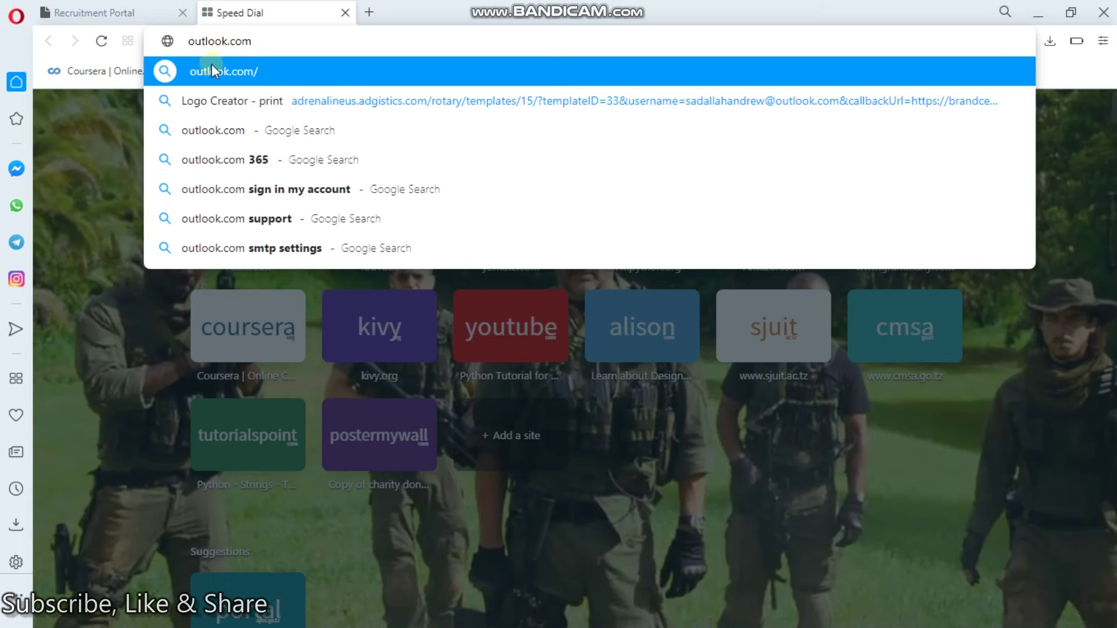
{"action": "left_click", "coordinate": [277, 134]}
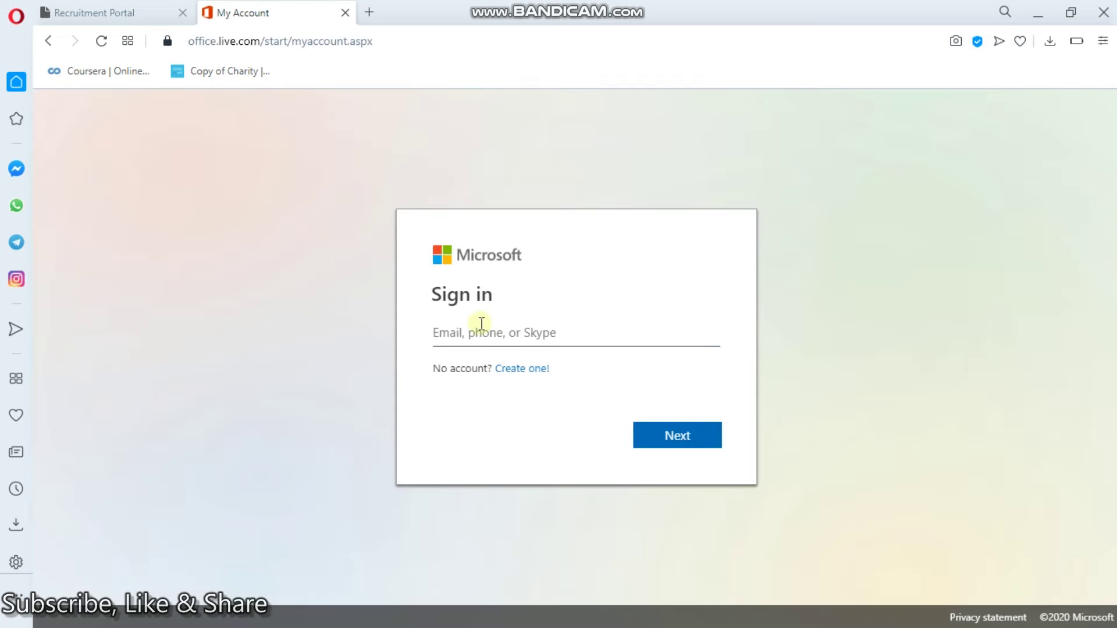
- Sign in with the Outlook email and a retyped password, then return to the portal tab
{"action": "left_click", "coordinate": [480, 324]}
{"action": "left_click", "coordinate": [673, 441]}
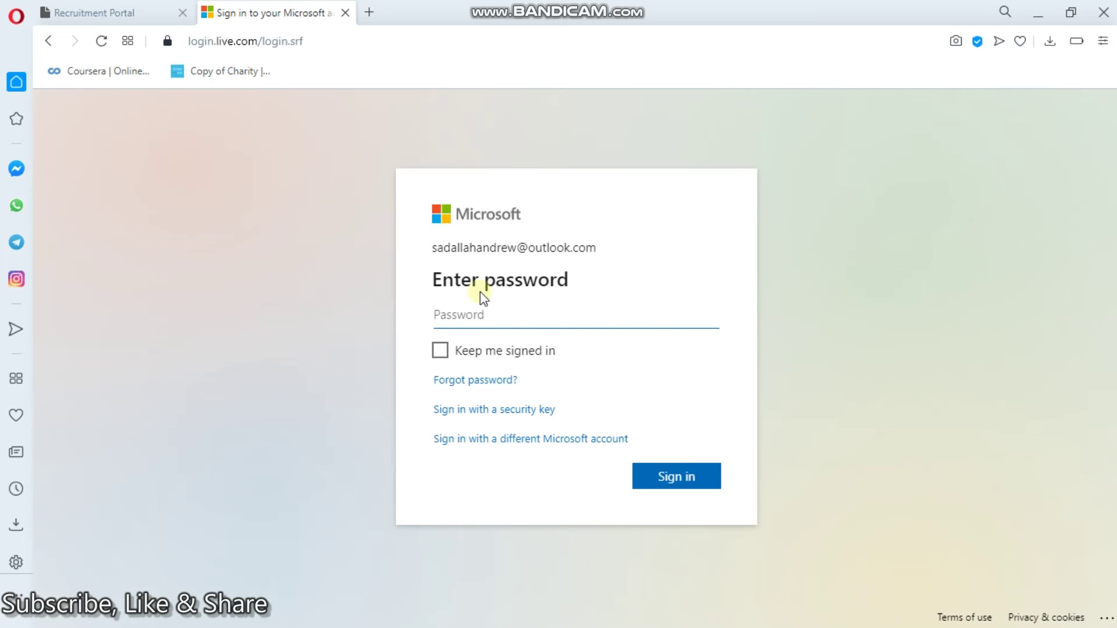
{"action": "type", "text": "••"}
{"action": "key", "text": "BackSpace"}
{"action": "key", "text": "BackSpace"}
{"action": "type", "text": "•••"}
{"action": "key", "text": "BackSpace"}
{"action": "key", "text": "BackSpace"}
{"action": "key", "text": "BackSpace"}
{"action": "type", "text": "••"}
{"action": "left_click", "coordinate": [665, 479]}
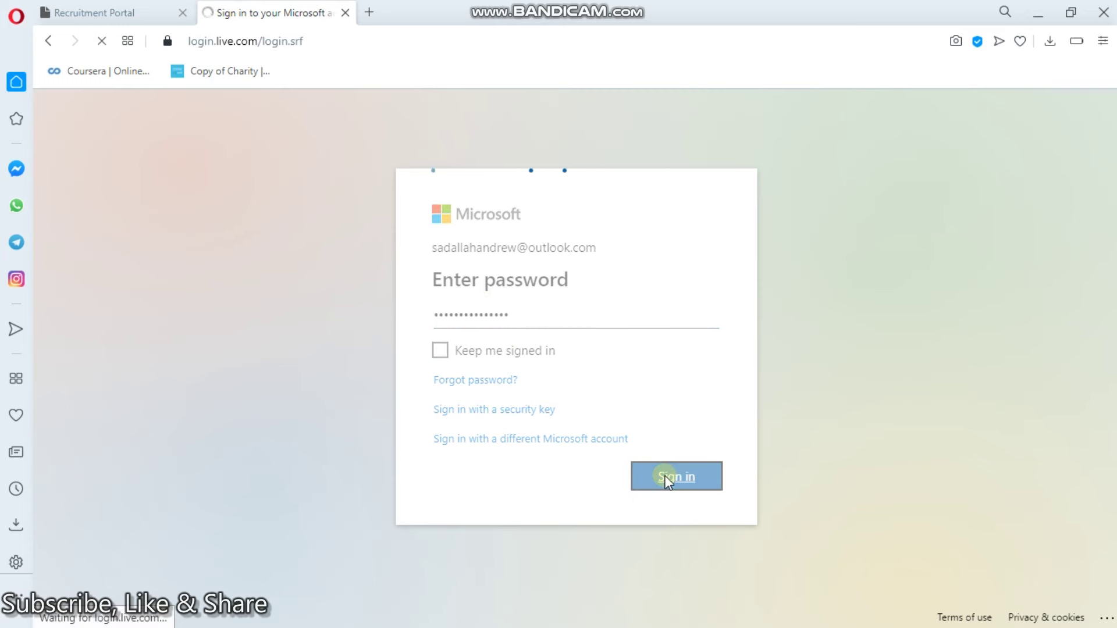
{"action": "left_click", "coordinate": [115, 14]}
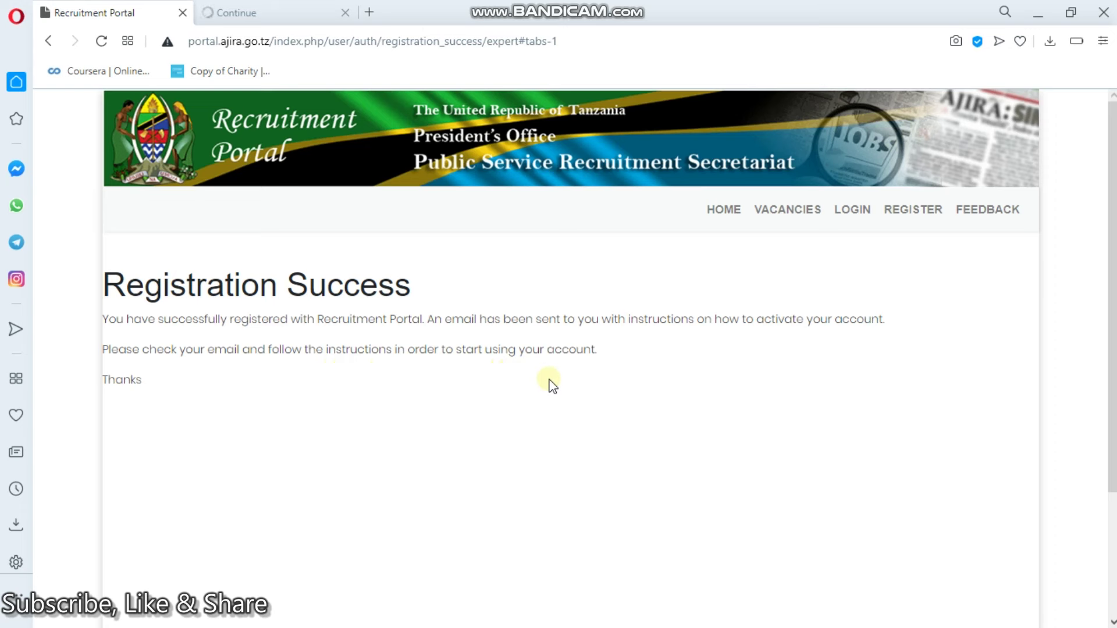
- Load the Outlook inbox from the Microsoft account home, briefly rechecking the portal success page
{"action": "left_click", "coordinate": [275, 21]}
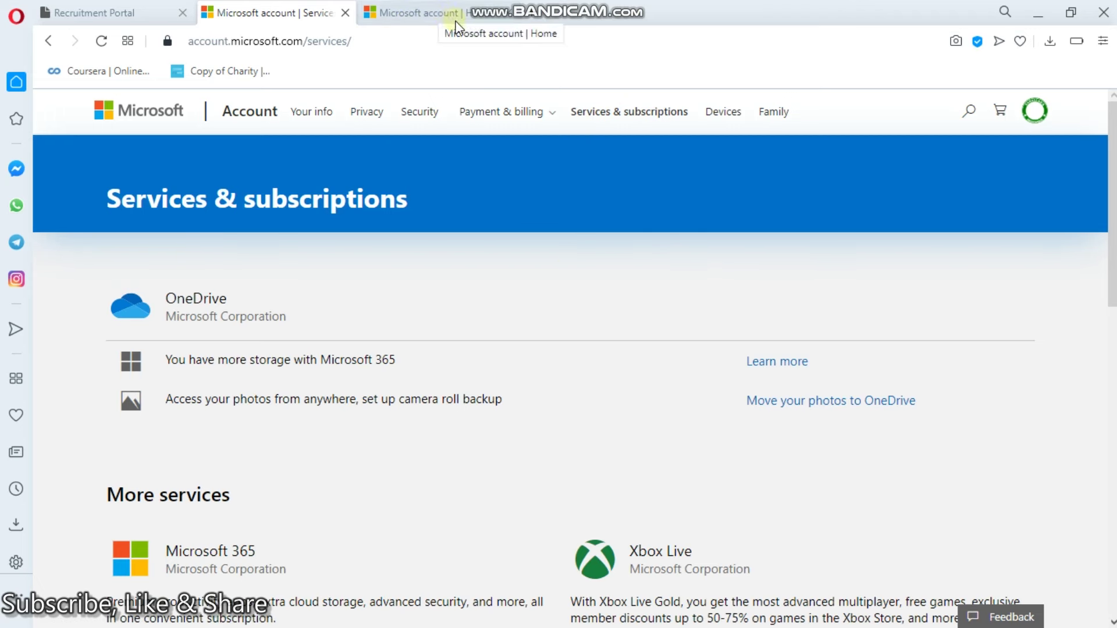
{"action": "left_click", "coordinate": [426, 14]}
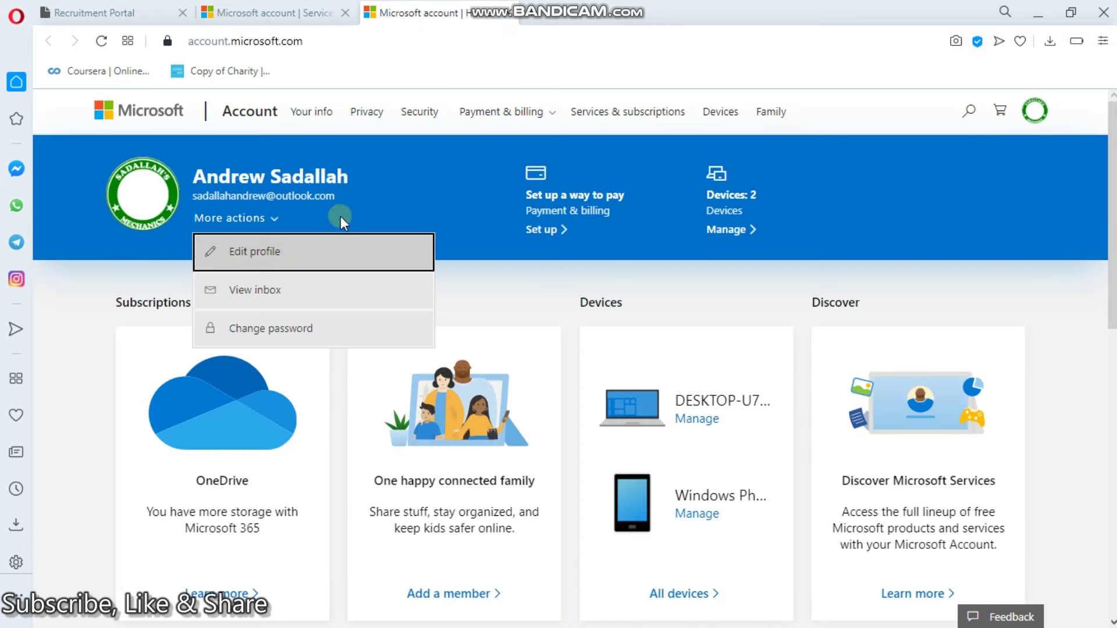
{"action": "left_click", "coordinate": [286, 298]}
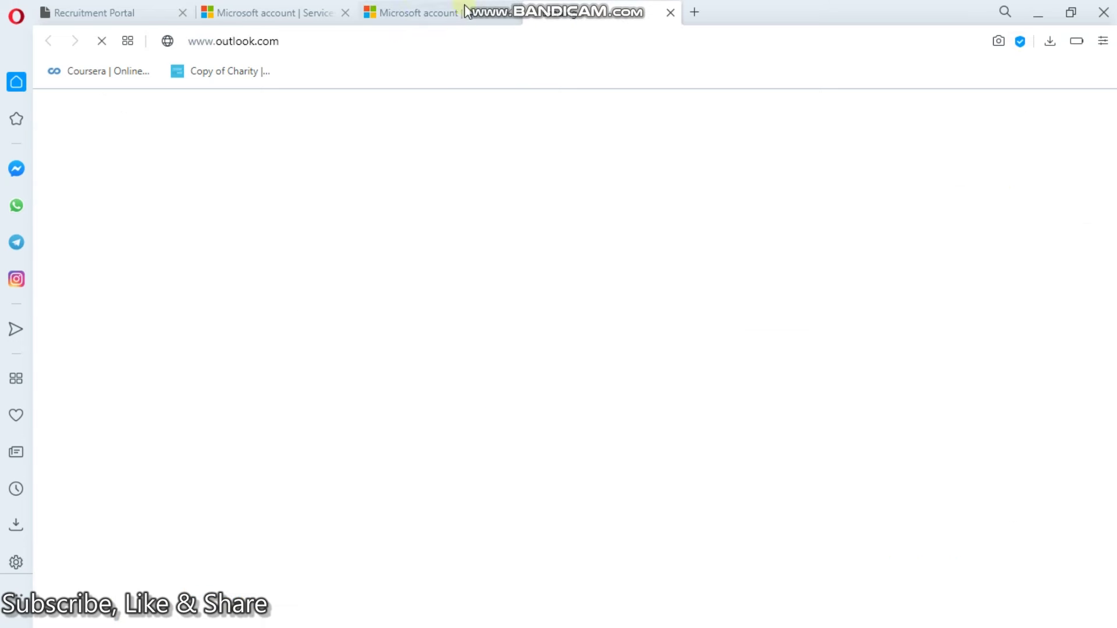
{"action": "left_click", "coordinate": [344, 13]}
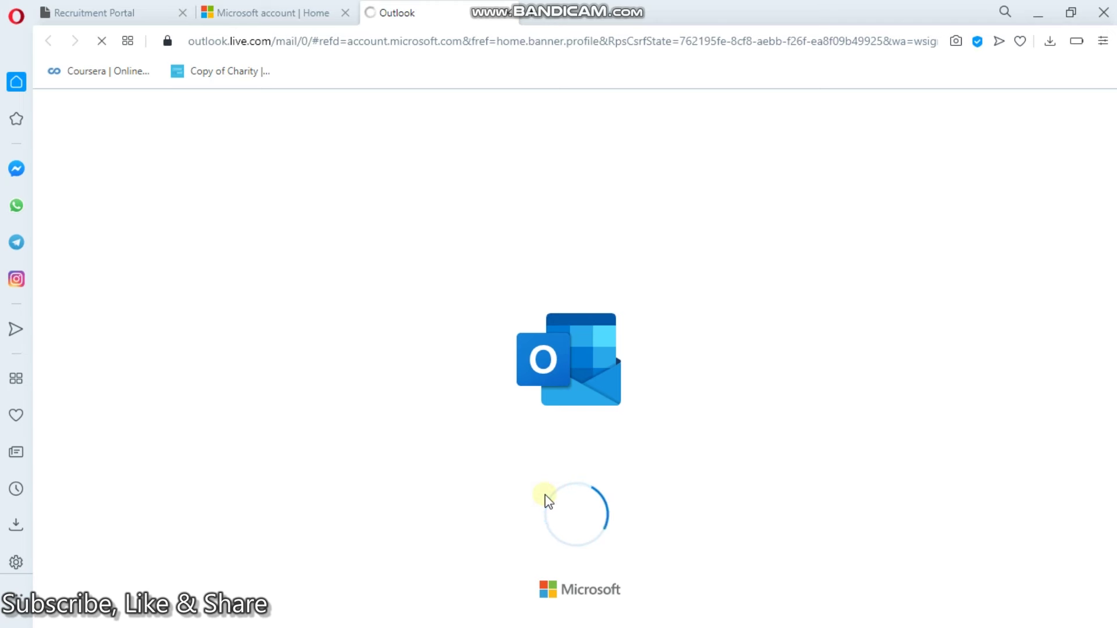
{"action": "left_click", "coordinate": [91, 15]}
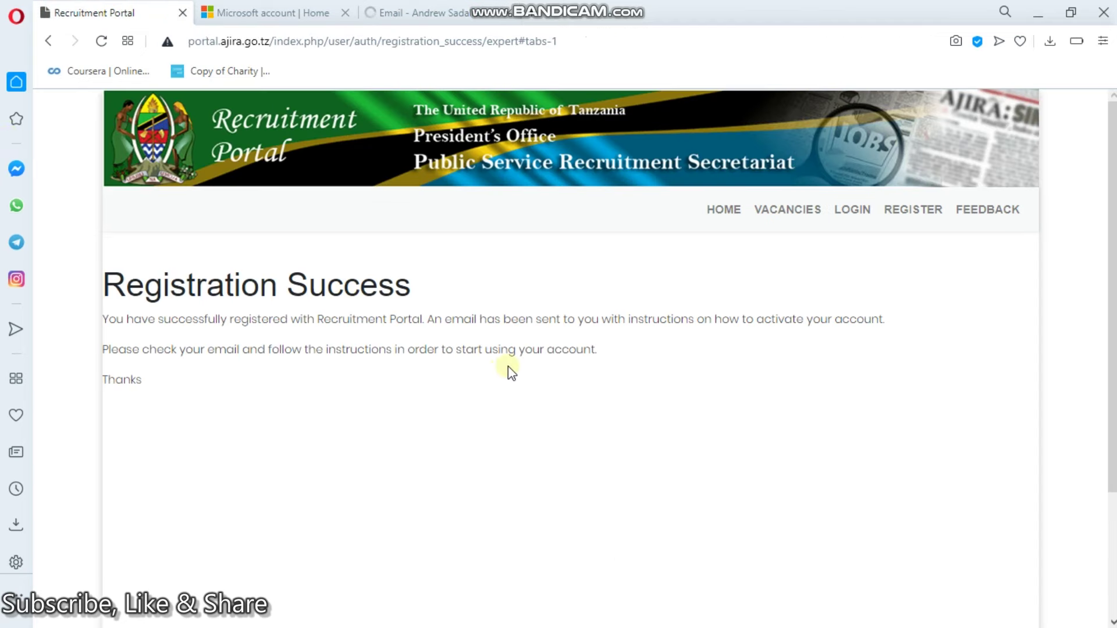
{"action": "left_click", "coordinate": [455, 12]}
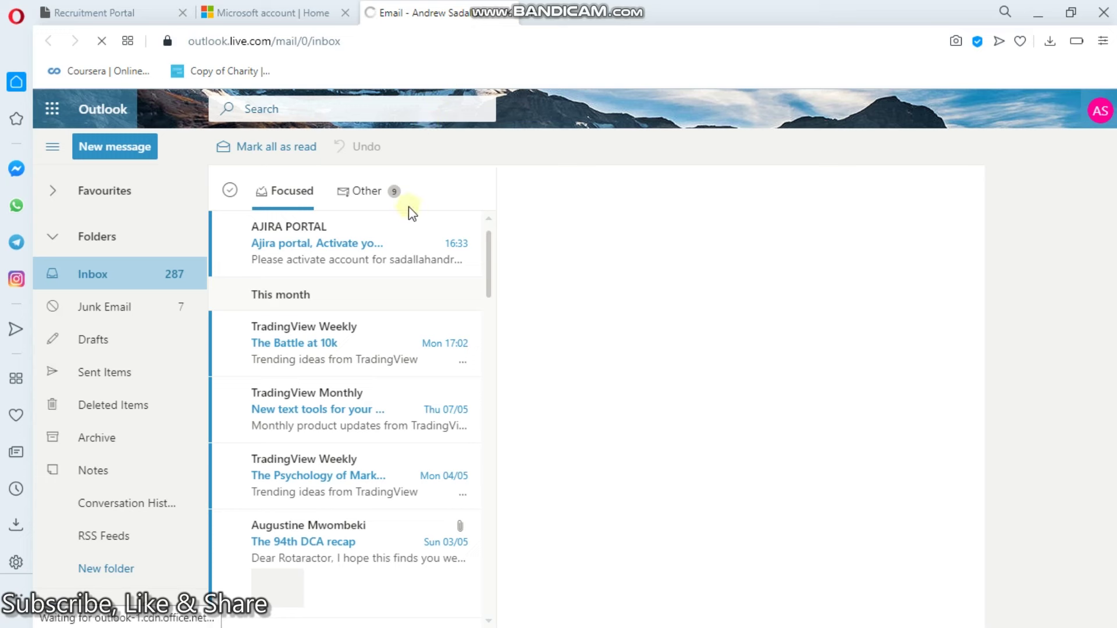
- Open the AJIRA PORTAL activation email and stop the page from loading further
{"action": "left_click", "coordinate": [363, 248]}
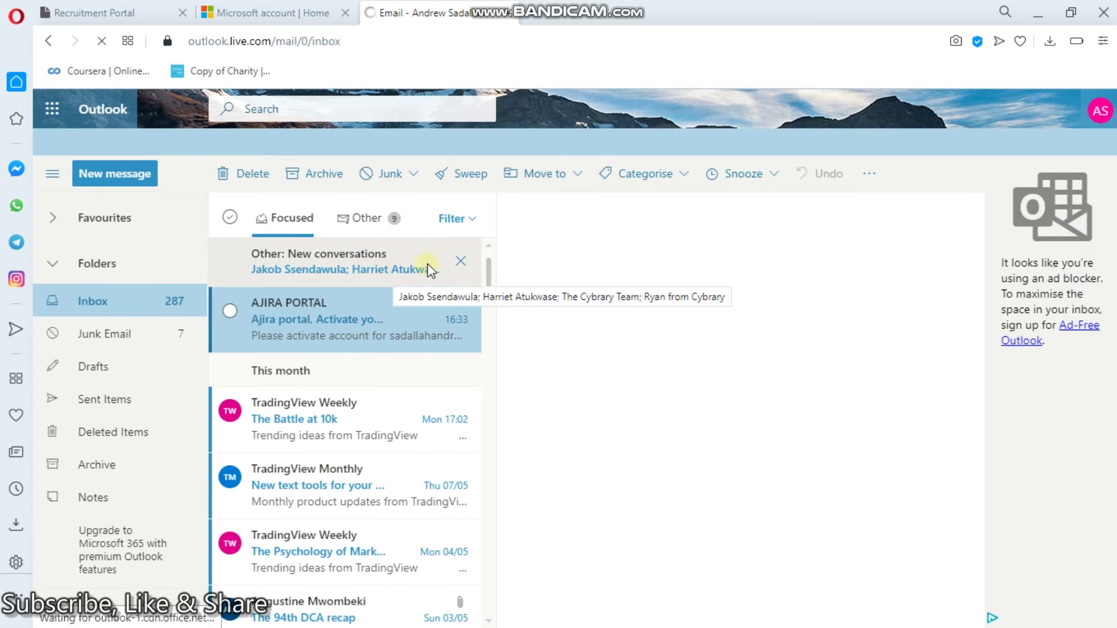
{"action": "left_click", "coordinate": [401, 310]}
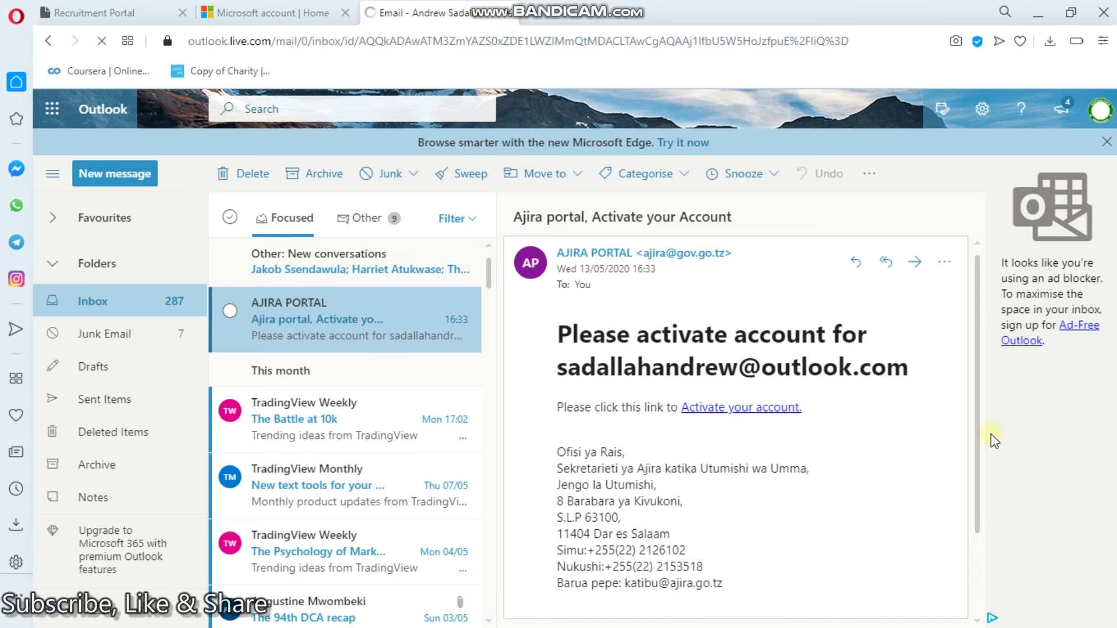
{"action": "scroll", "coordinate": [989, 493], "scroll_direction": "down", "scroll_amount": 2}
{"action": "scroll", "coordinate": [989, 493], "scroll_direction": "down", "scroll_amount": 1}
{"action": "mouse_move", "coordinate": [988, 506]}
{"action": "left_mouse_down"}
{"action": "mouse_move", "coordinate": [975, 425]}
{"action": "mouse_move", "coordinate": [974, 462]}
{"action": "left_mouse_up"}
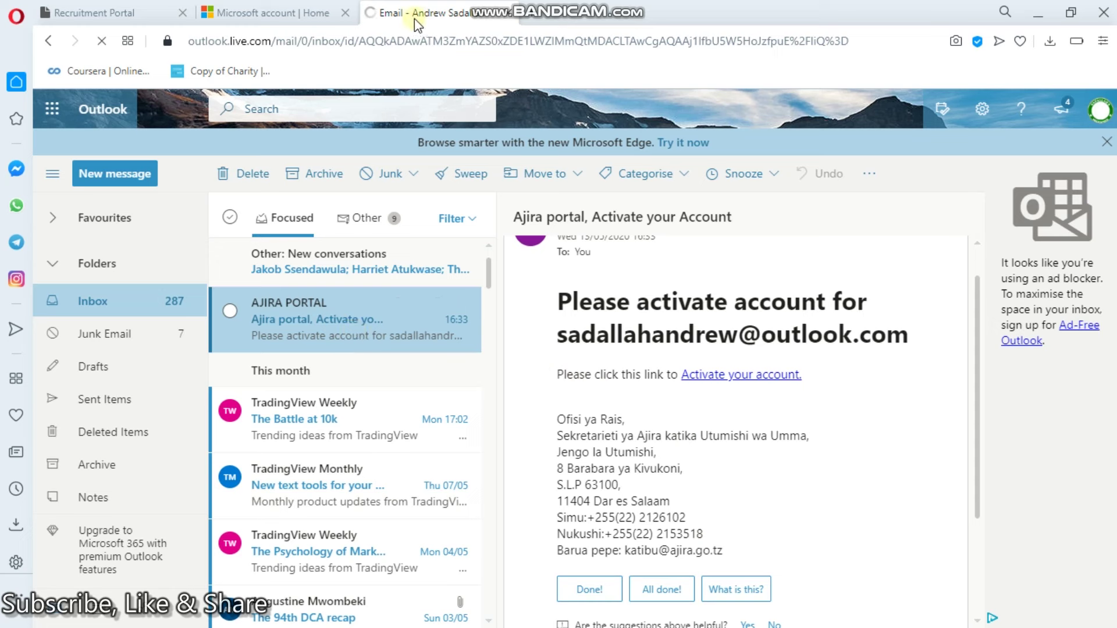
{"action": "left_click", "coordinate": [102, 41]}
- Follow the activation link, close the Microsoft account tab and dismiss the battery warning
{"action": "left_click", "coordinate": [724, 382]}
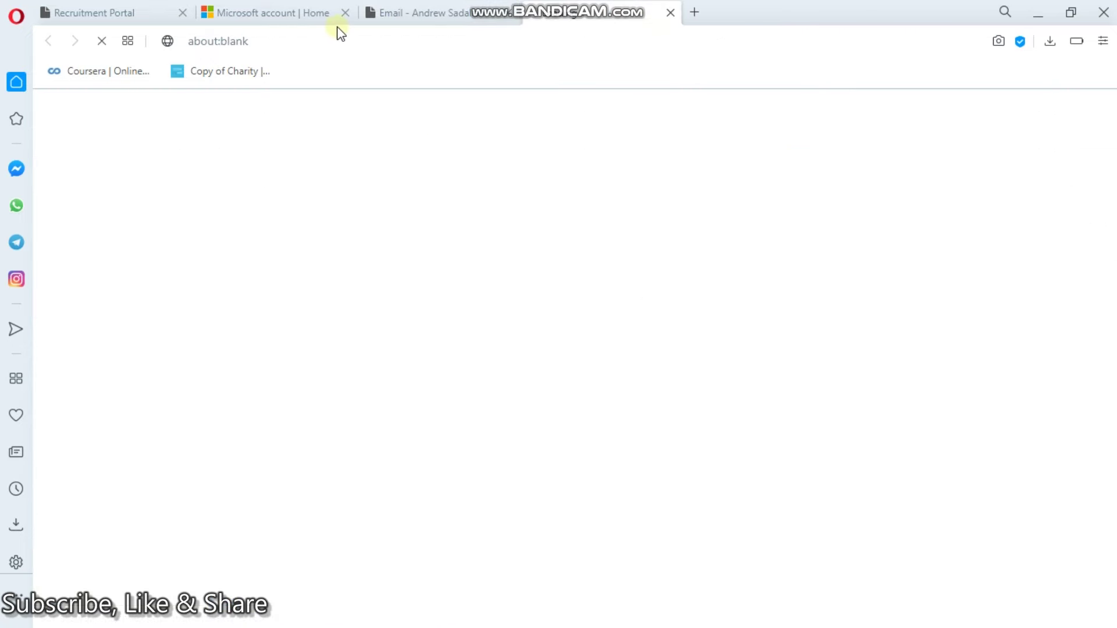
{"action": "left_click", "coordinate": [345, 12]}
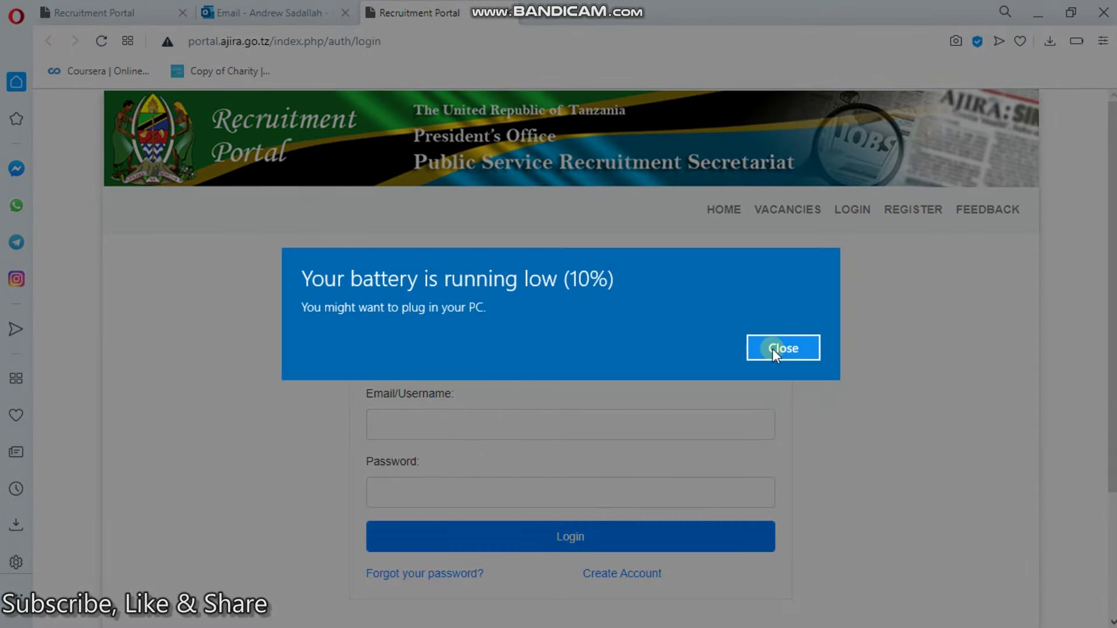
{"action": "left_click", "coordinate": [772, 348]}
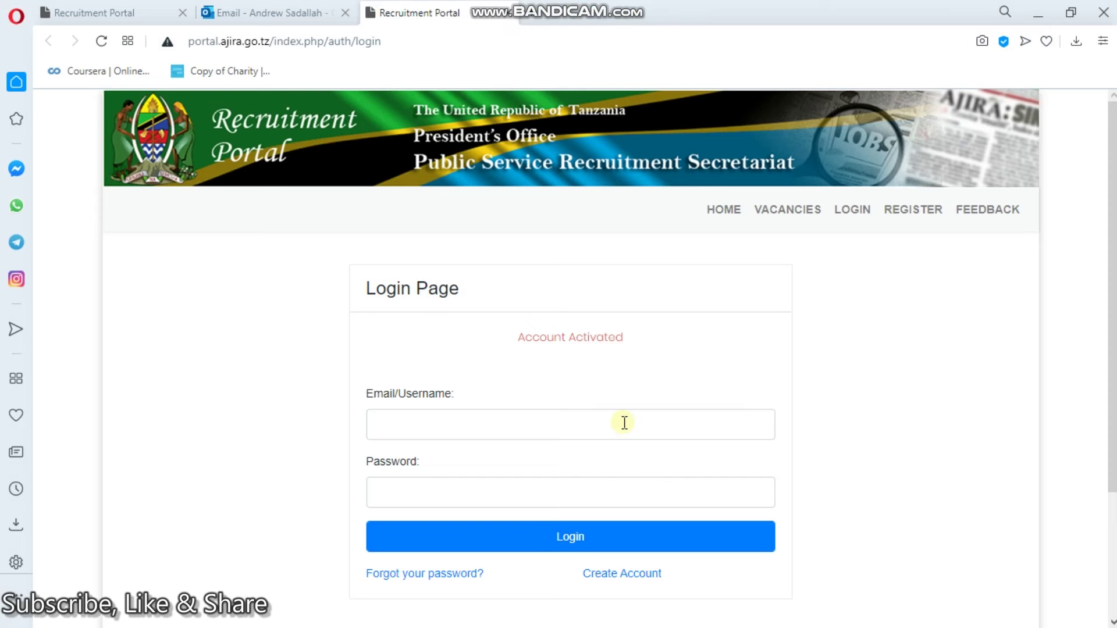
- Log in to the portal with the activated account's email and password
{"action": "left_click", "coordinate": [442, 426]}
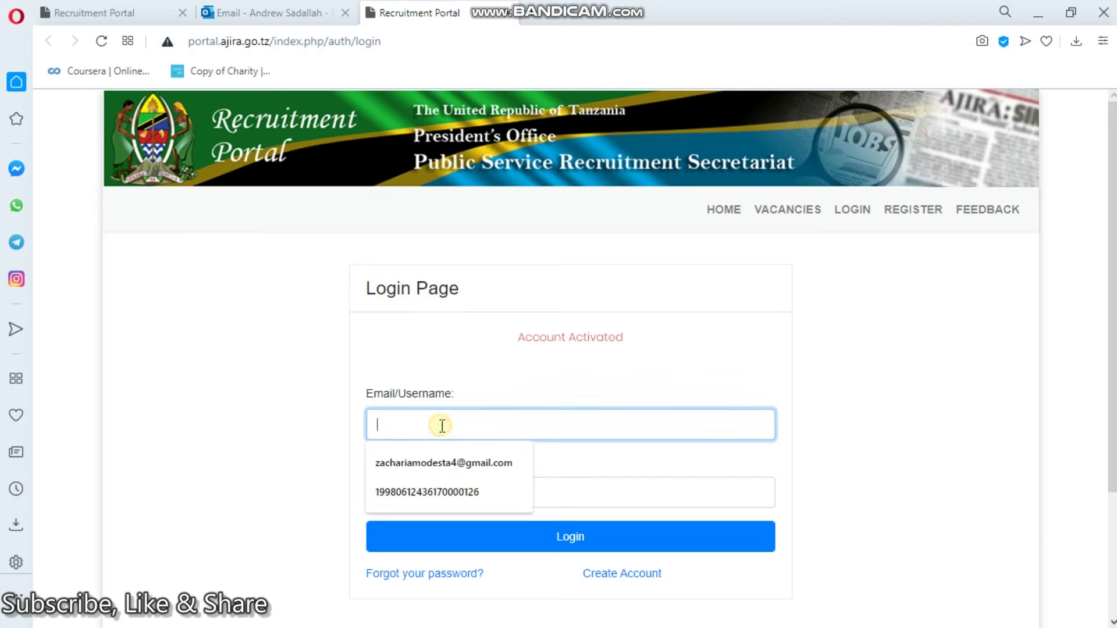
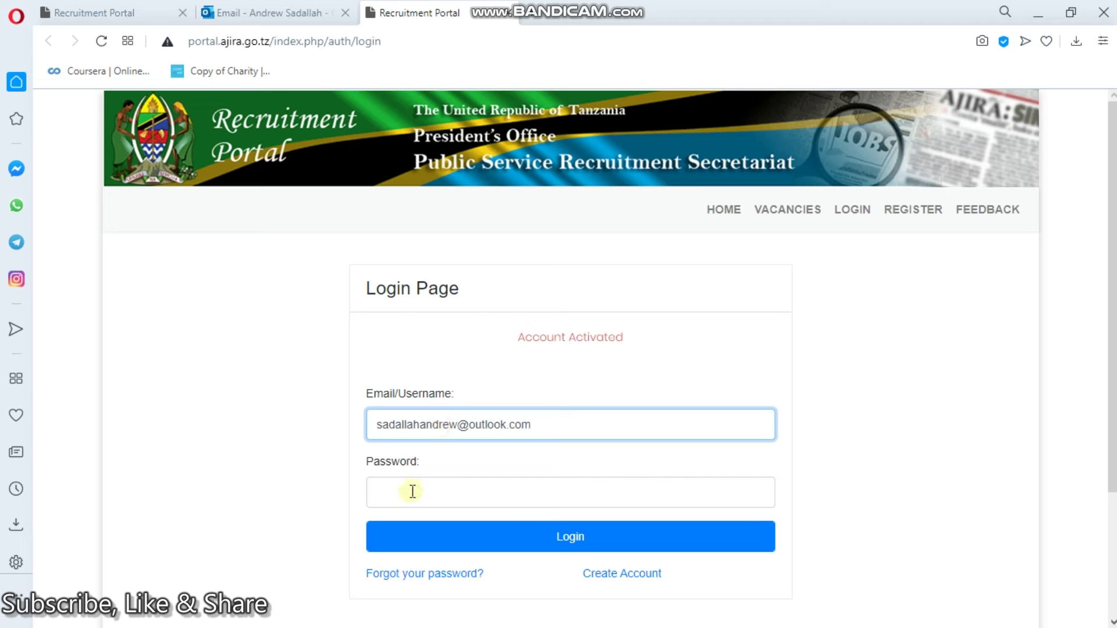
{"action": "left_click", "coordinate": [412, 492]}
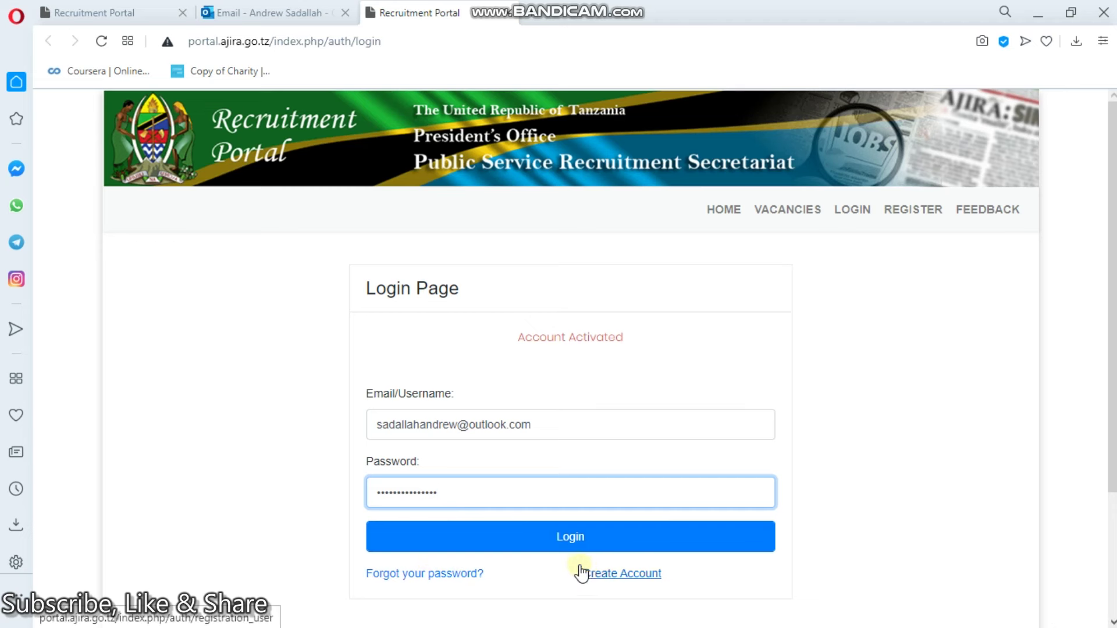
{"action": "left_click", "coordinate": [565, 548]}
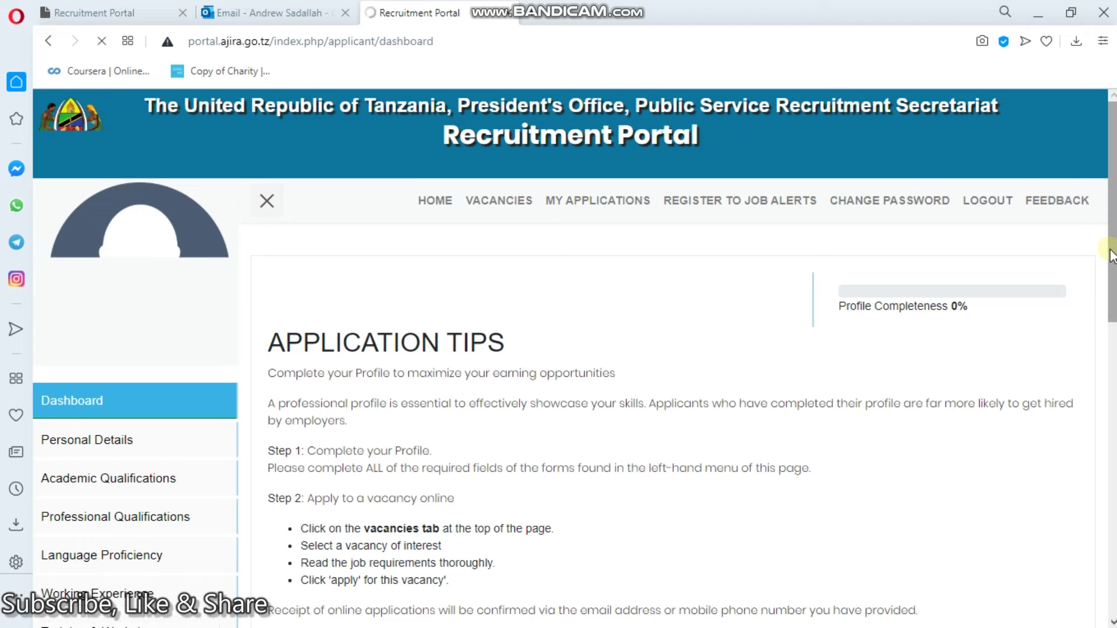
{"action": "left_click_drag", "start_coordinate": [1112, 254], "coordinate": [1113, 266]}
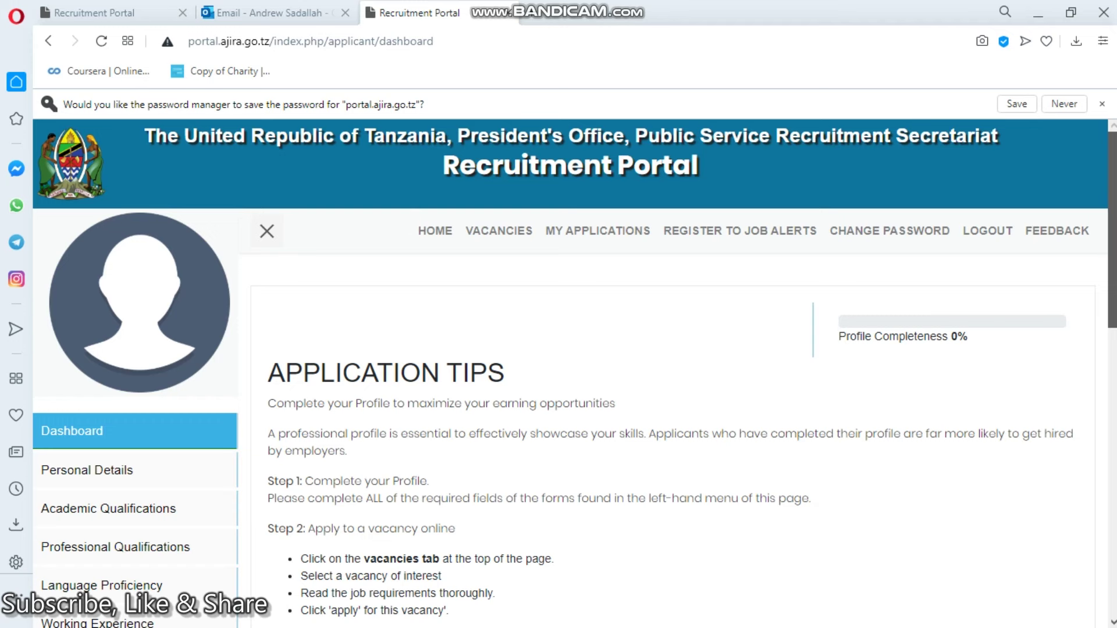
- Open the portal HOME page with its update notices and user guide links
{"action": "left_click", "coordinate": [439, 234]}
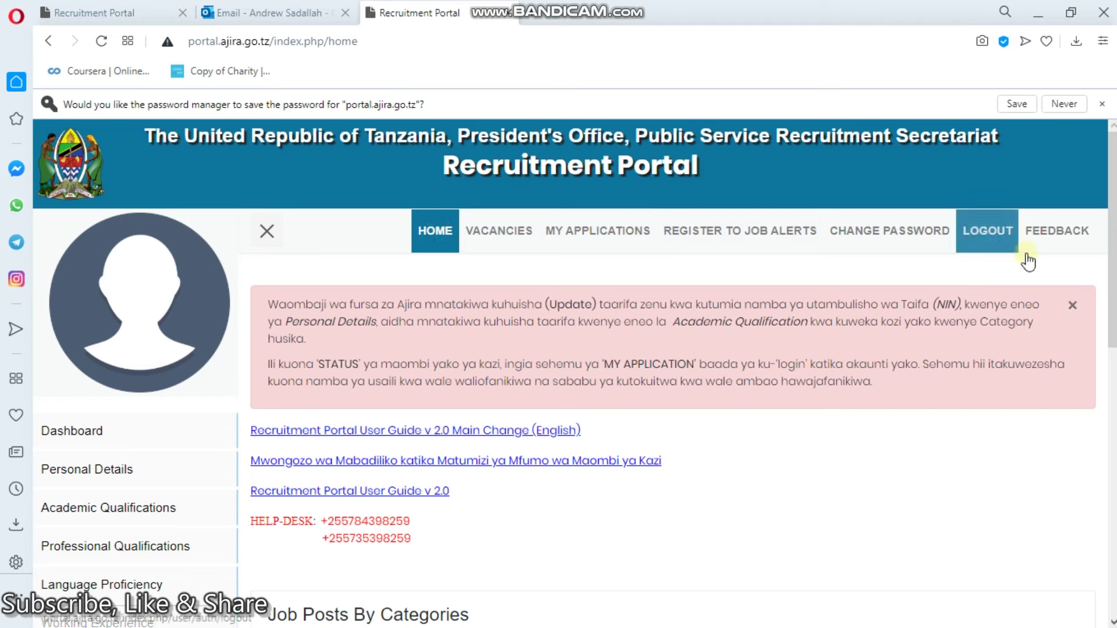
{"action": "left_click_drag", "start_coordinate": [1113, 275], "coordinate": [1113, 376]}
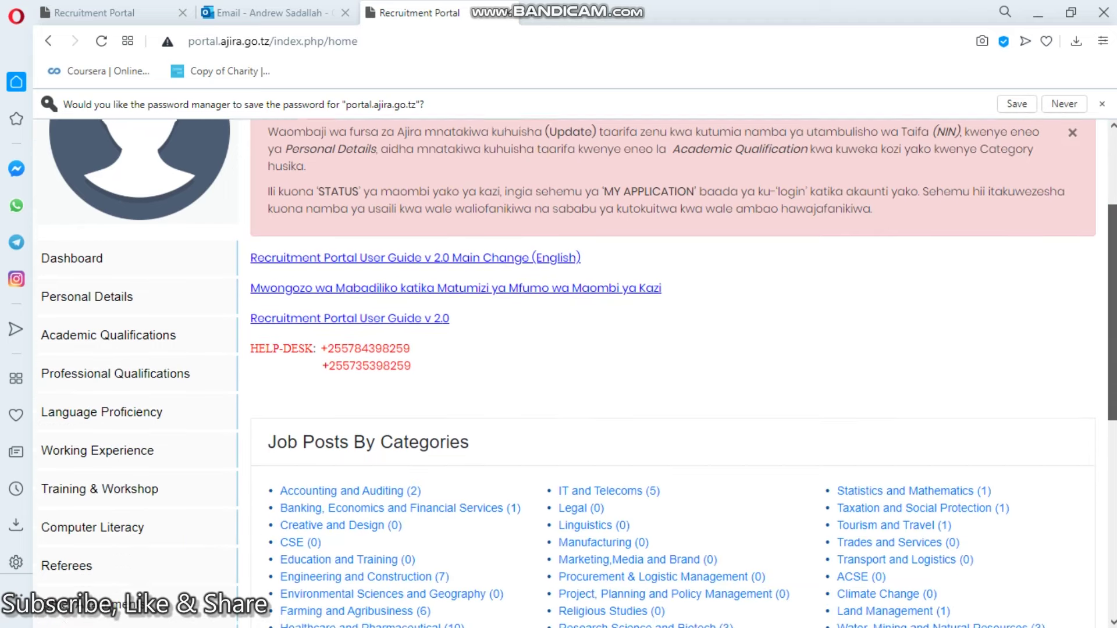
{"action": "scroll", "coordinate": [575, 373], "scroll_direction": "down", "scroll_amount": 1}
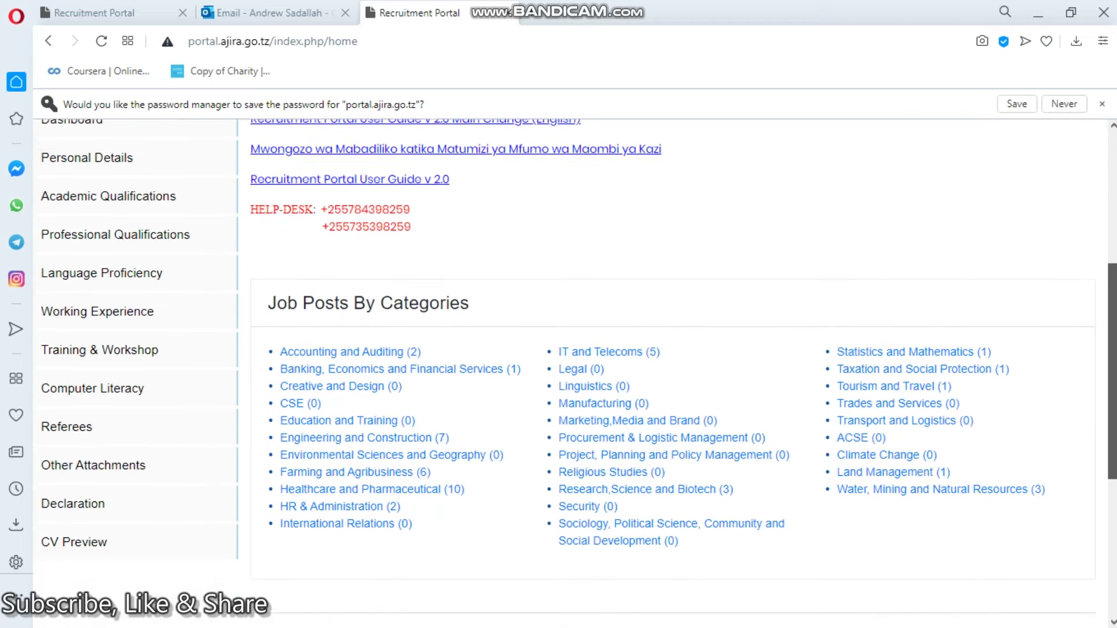
{"action": "scroll", "coordinate": [574, 374], "scroll_direction": "down", "scroll_amount": 3}
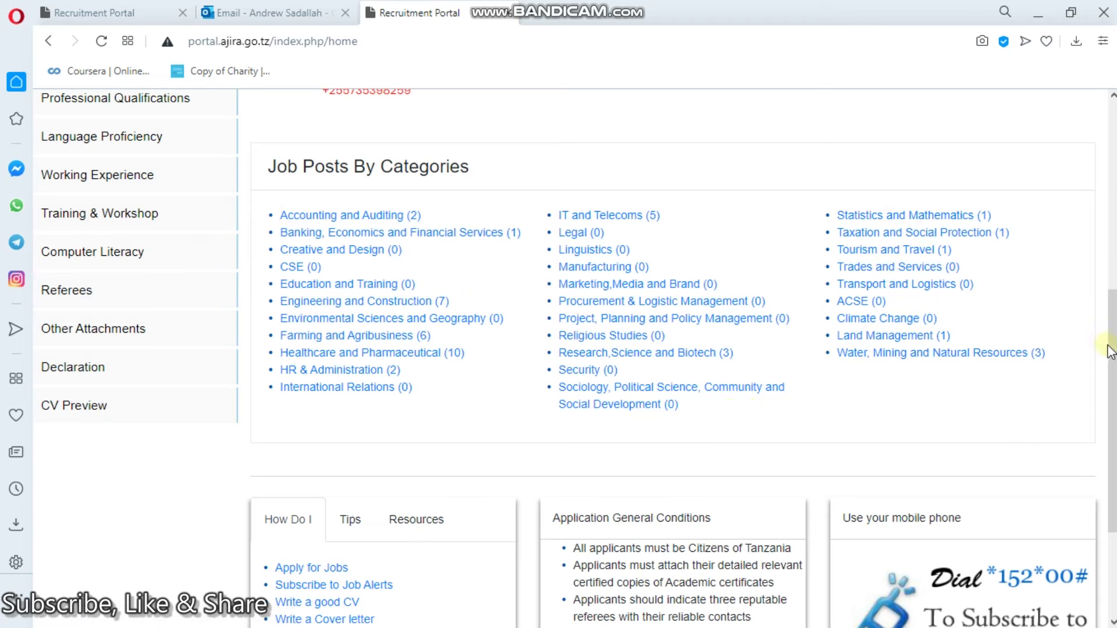
{"action": "left_click_drag", "start_coordinate": [1113, 352], "coordinate": [1113, 197]}
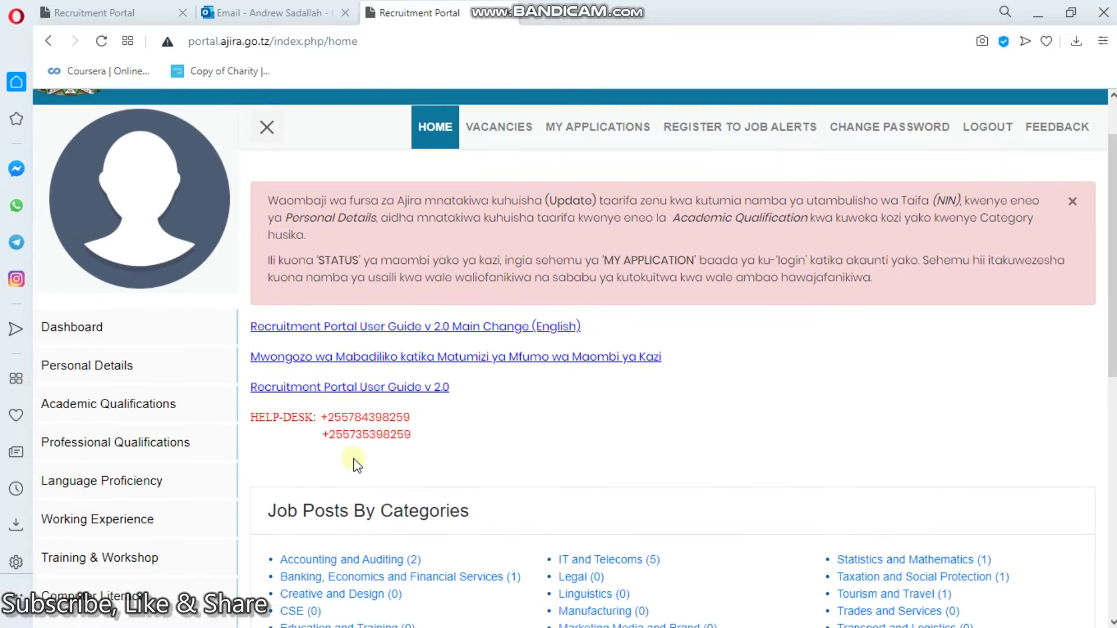
- Go to the Vacancies page listing available jobs with employers and closing dates
{"action": "left_click", "coordinate": [485, 126]}
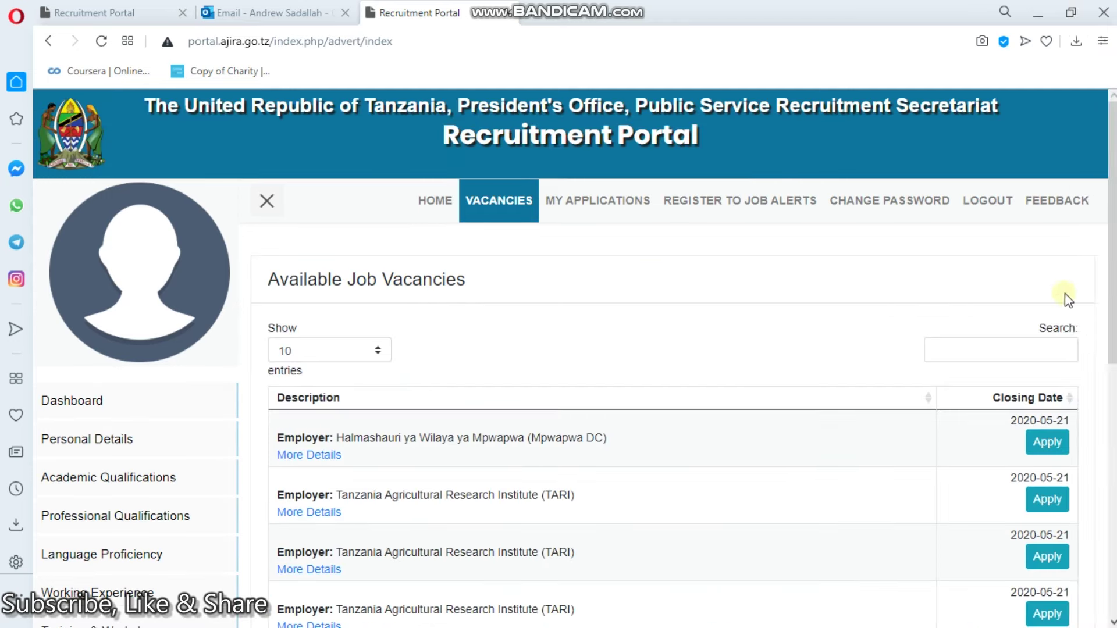
{"action": "scroll", "coordinate": [1110, 301], "scroll_direction": "down", "scroll_amount": 2}
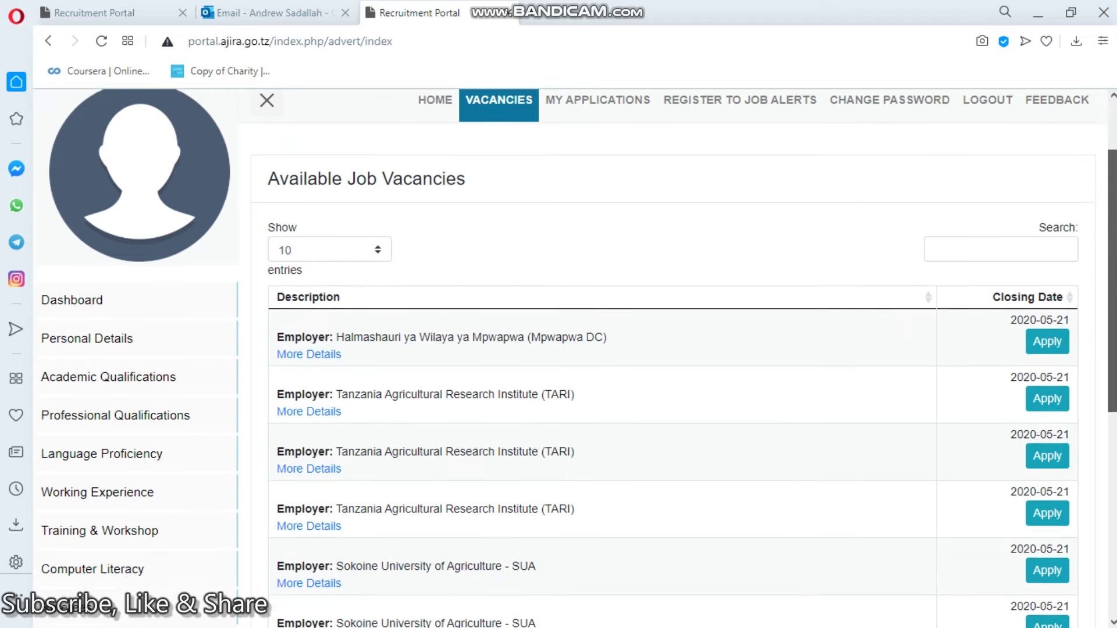
{"action": "mouse_move", "coordinate": [1111, 301]}
{"action": "left_mouse_down"}
{"action": "mouse_move", "coordinate": [1108, 389]}
{"action": "mouse_move", "coordinate": [1109, 258]}
{"action": "left_mouse_up"}
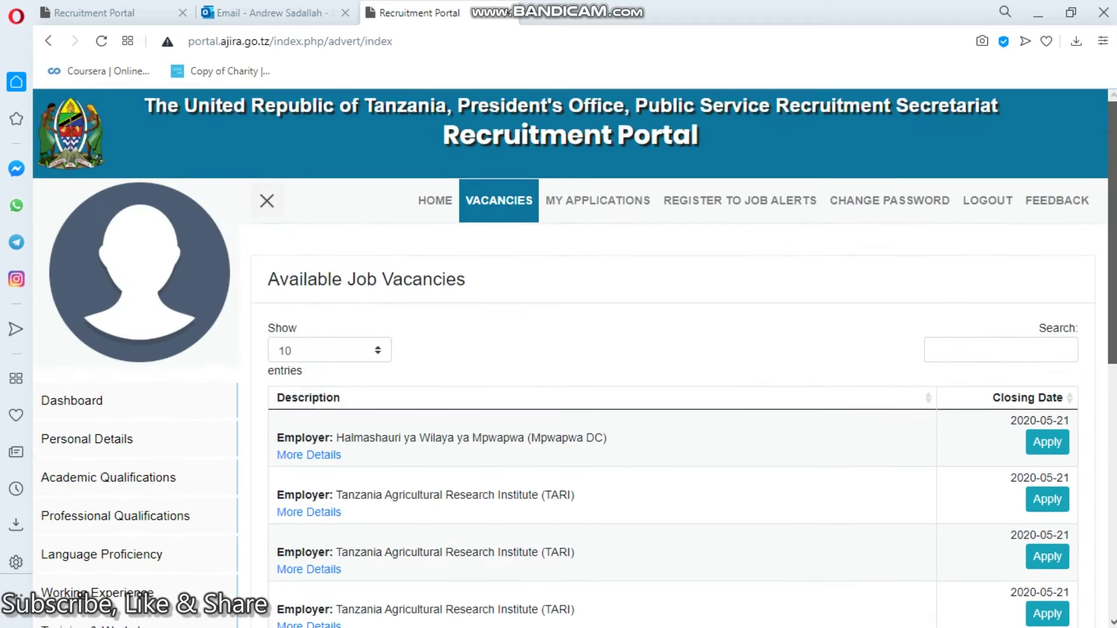
- Switch to My Applications, which shows no vacancies applied for yet
{"action": "left_click", "coordinate": [617, 187]}
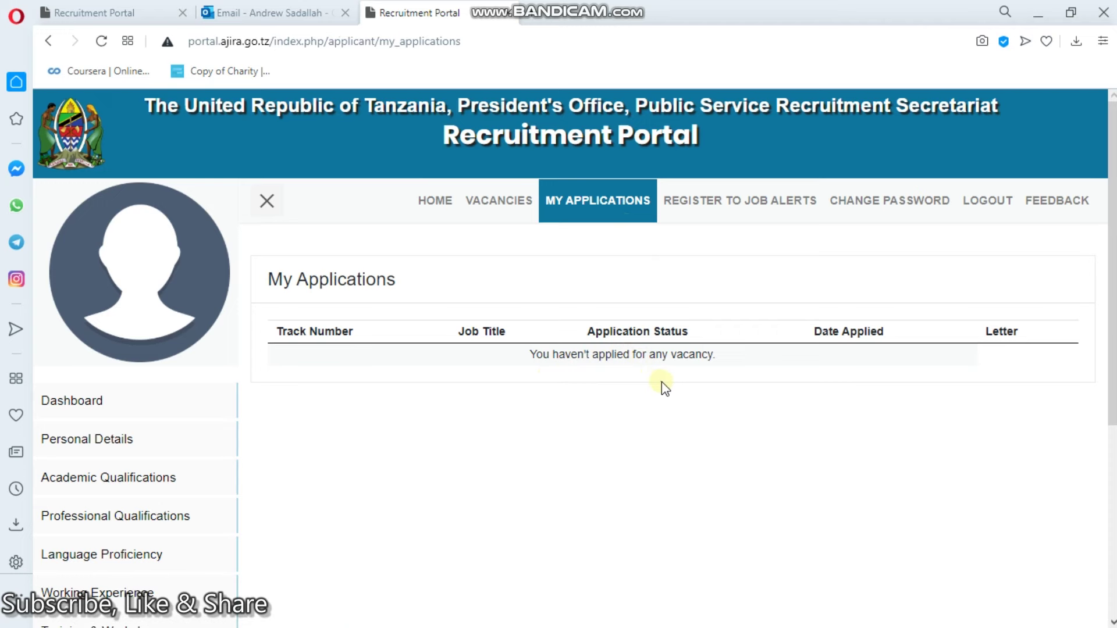
- Go to Register to Job Alerts, where no categories are subscribed yet
{"action": "left_click", "coordinate": [702, 202]}
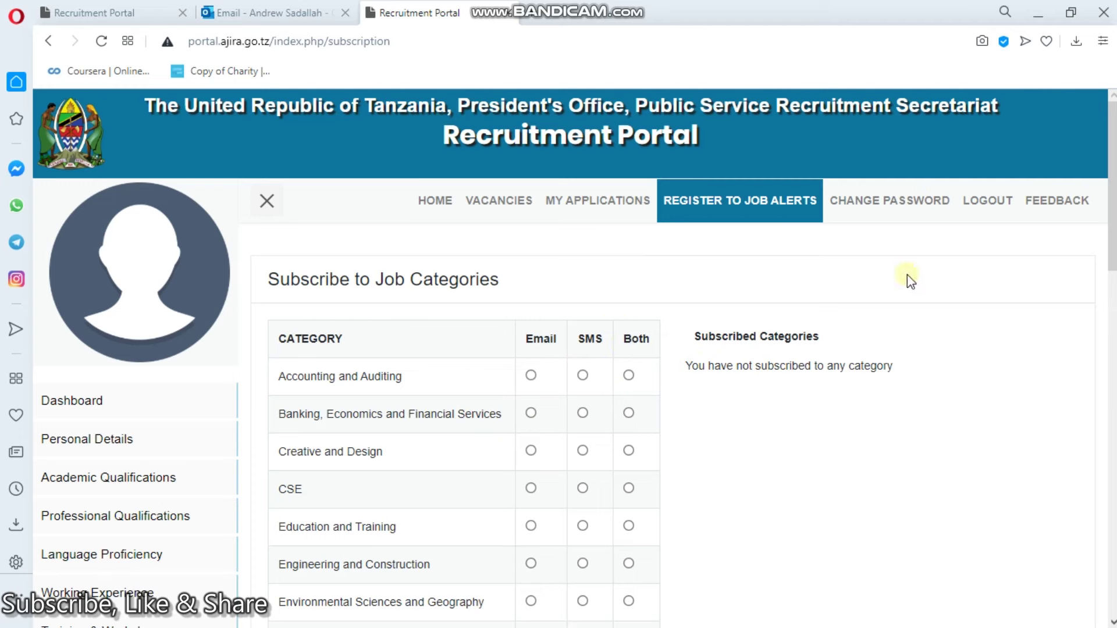
{"action": "left_click_drag", "start_coordinate": [1110, 252], "coordinate": [1110, 288]}
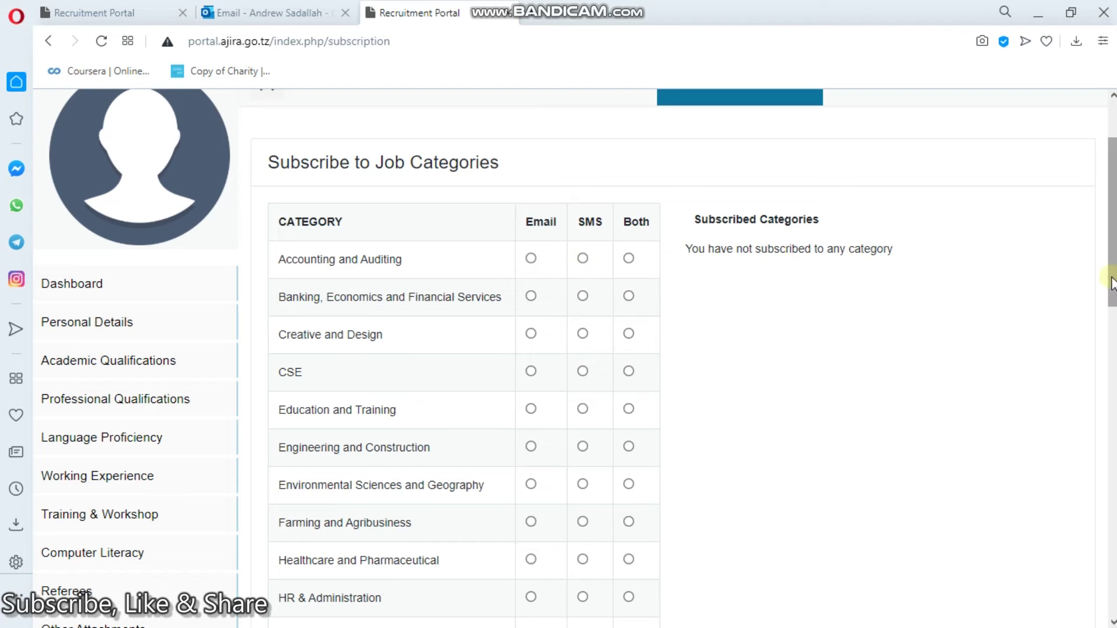
{"action": "left_click_drag", "start_coordinate": [1110, 284], "coordinate": [1112, 192]}
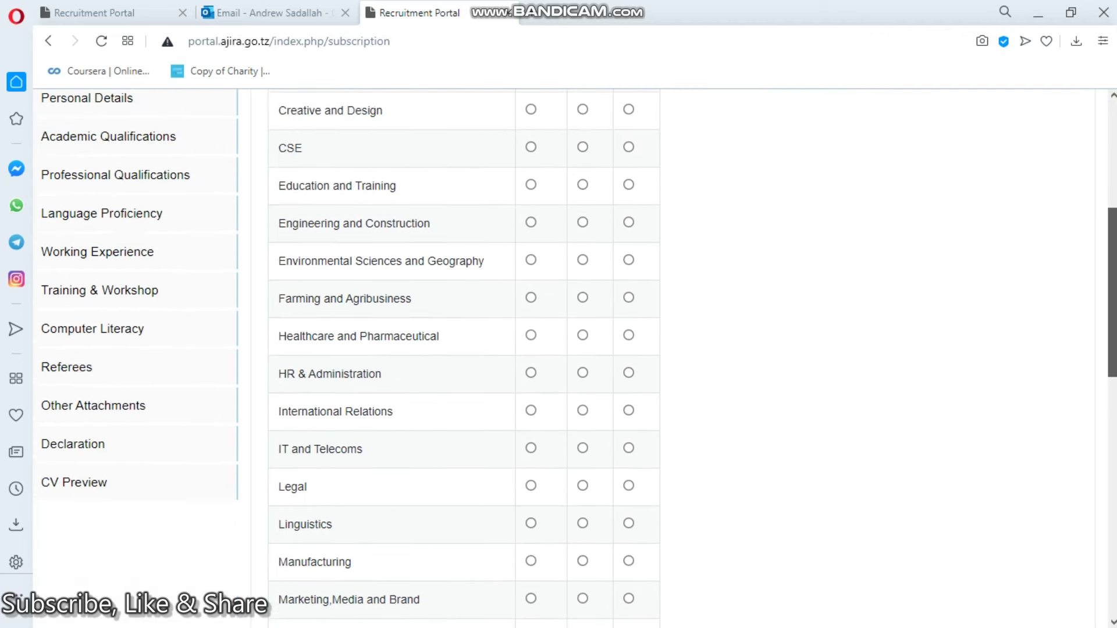
- Bring up the Change Password page with empty old, new and confirm fields
{"action": "left_click", "coordinate": [898, 205]}
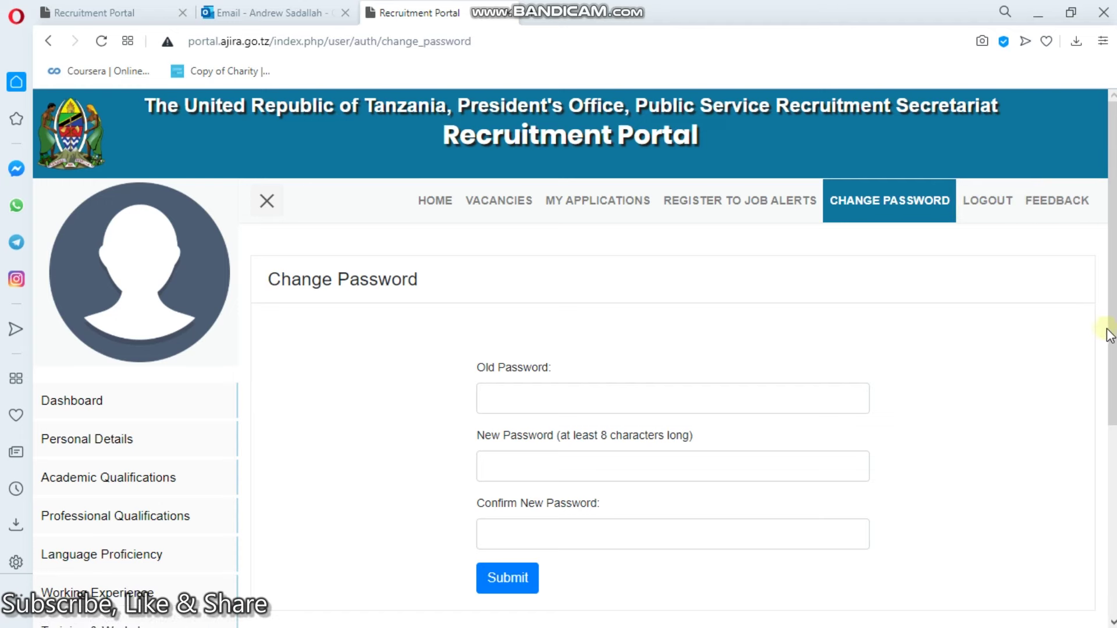
{"action": "scroll", "coordinate": [1109, 334], "scroll_direction": "down", "scroll_amount": 2}
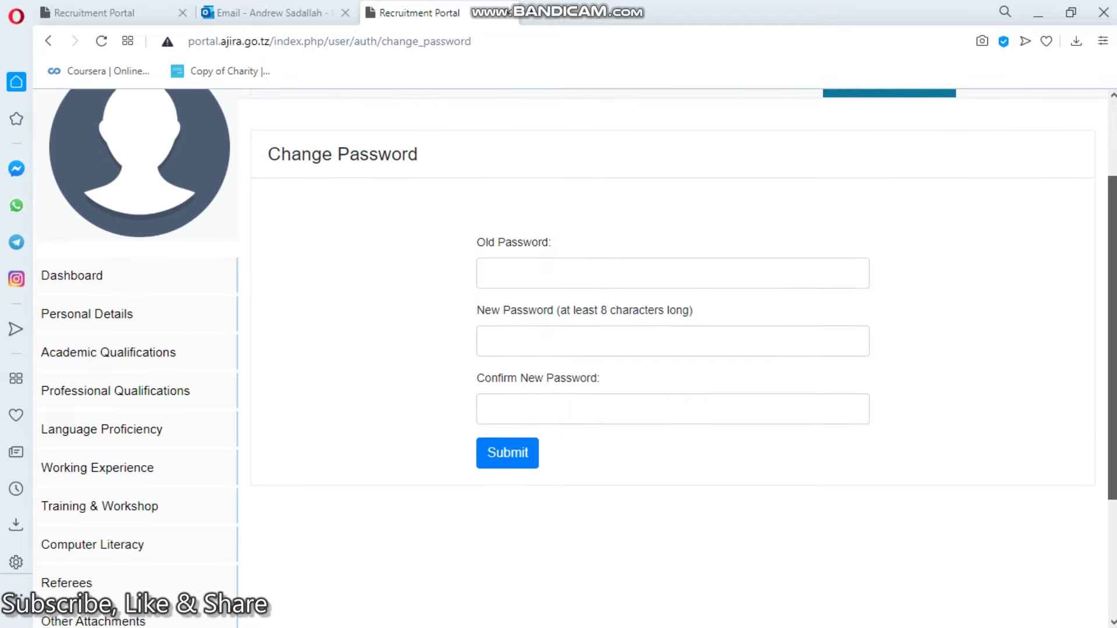
{"action": "scroll", "coordinate": [579, 359], "scroll_direction": "up", "scroll_amount": 1}
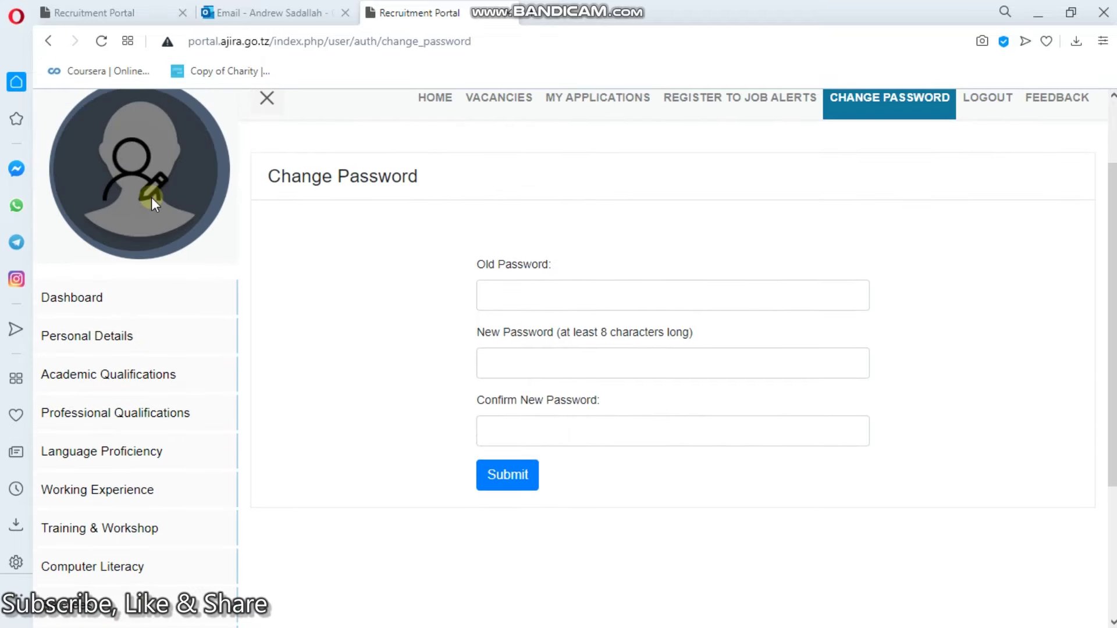
- Return to the applicant Dashboard showing application tips and 0% profile completeness
{"action": "left_click", "coordinate": [123, 298]}
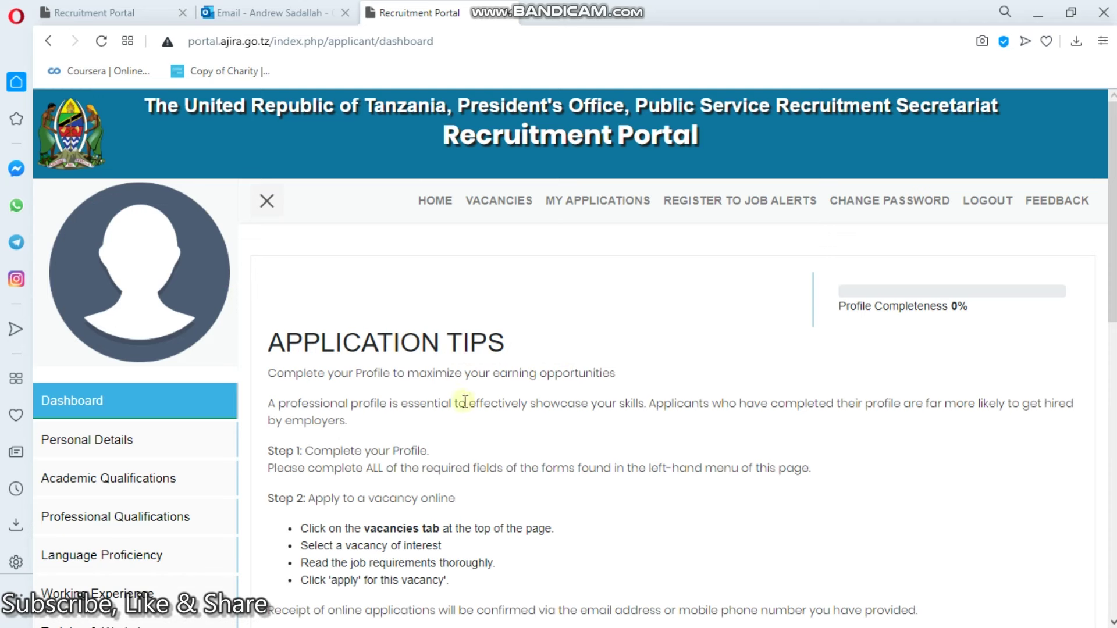
- View Personal Details, then bring up the Add New Academic Qualification form
{"action": "left_click", "coordinate": [115, 441]}
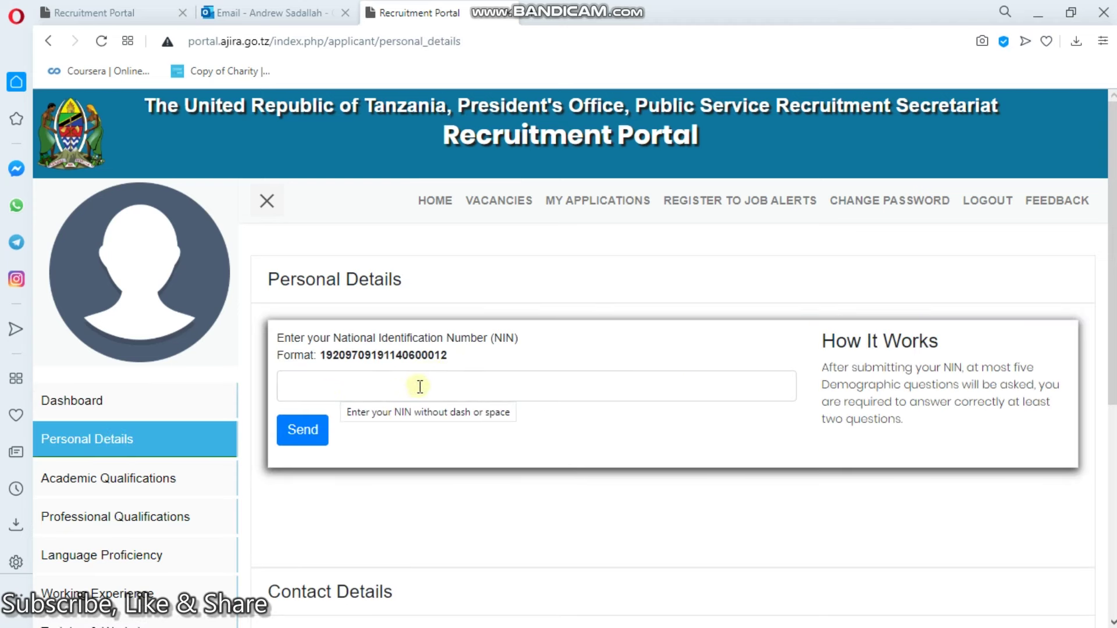
{"action": "left_click", "coordinate": [149, 479]}
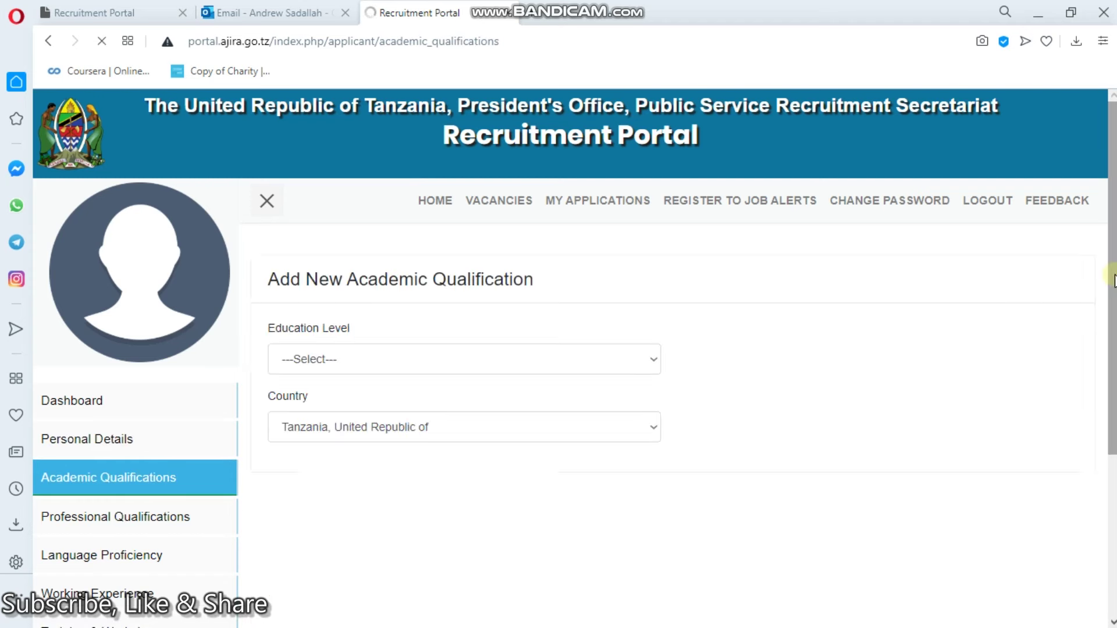
{"action": "scroll", "coordinate": [1112, 292], "scroll_direction": "down", "scroll_amount": 1}
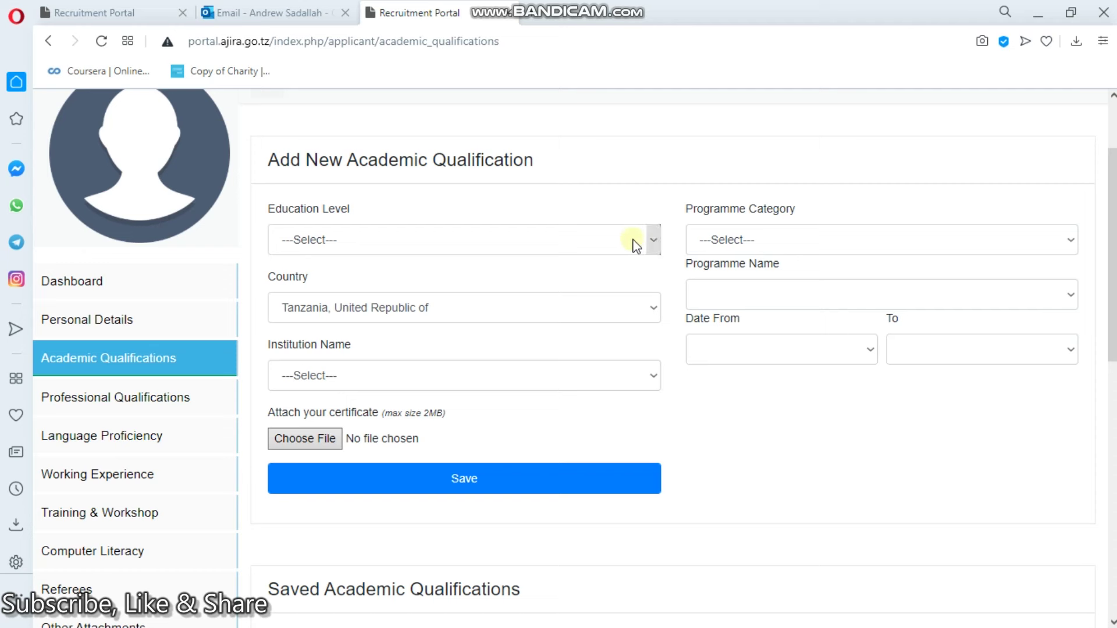
- Check the Education Level list and certificate file chooser unsaved, then view Professional Qualifications
{"action": "left_click", "coordinate": [650, 242]}
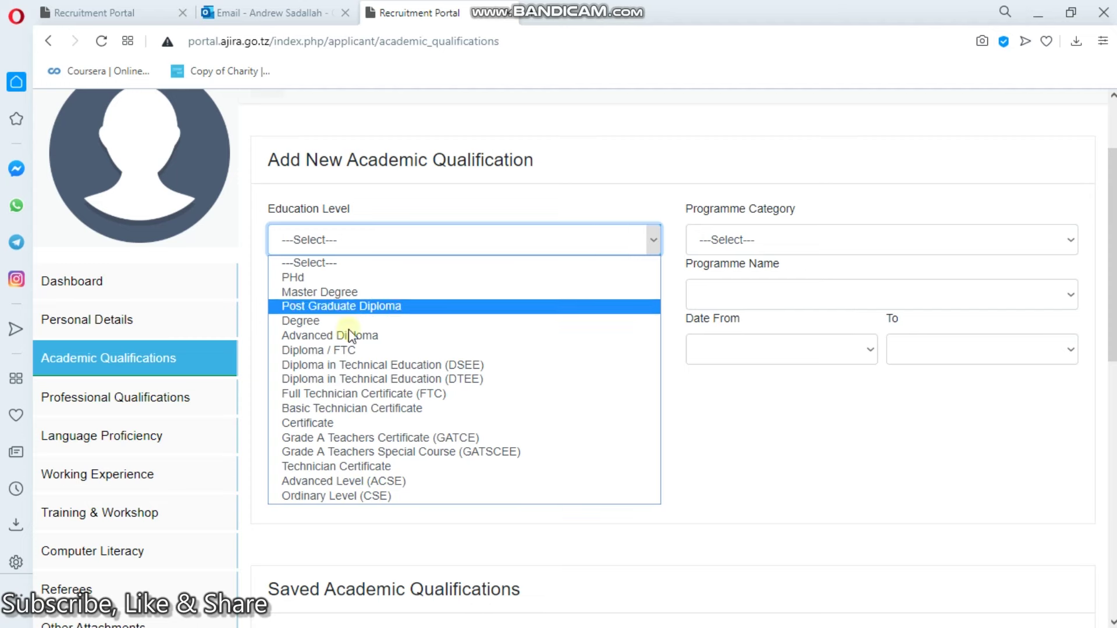
{"action": "left_click", "coordinate": [763, 444]}
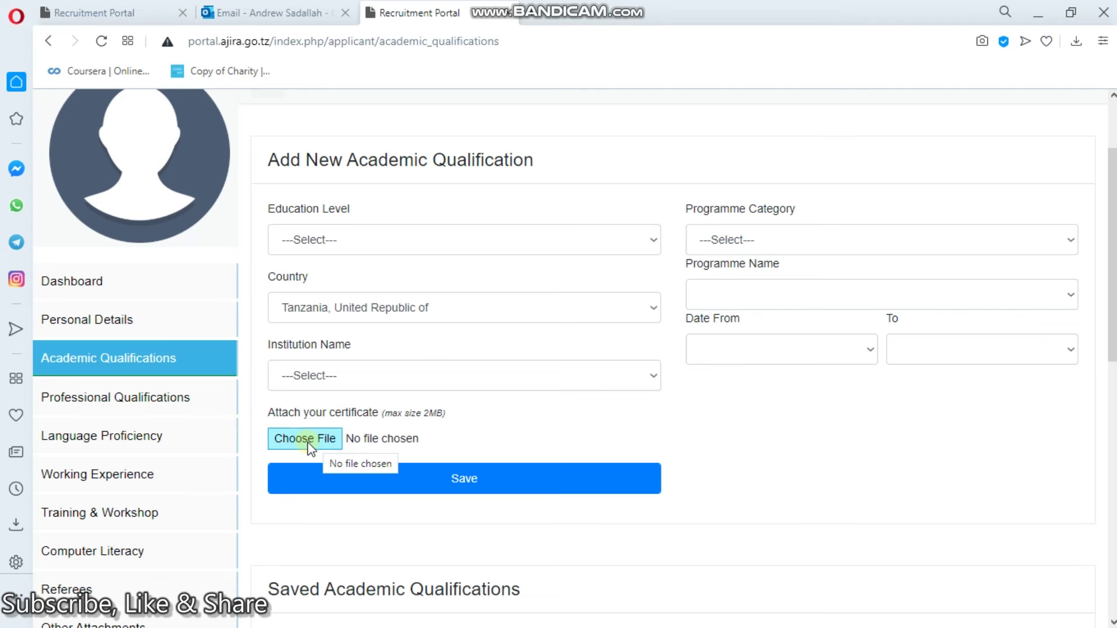
{"action": "left_click", "coordinate": [307, 443]}
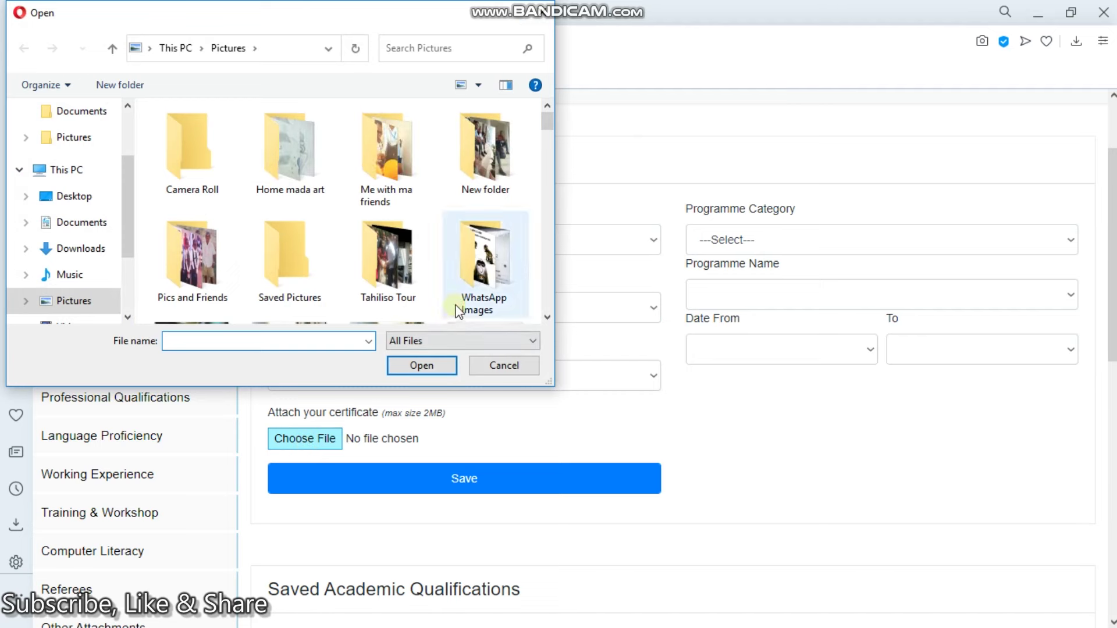
{"action": "left_click", "coordinate": [507, 368]}
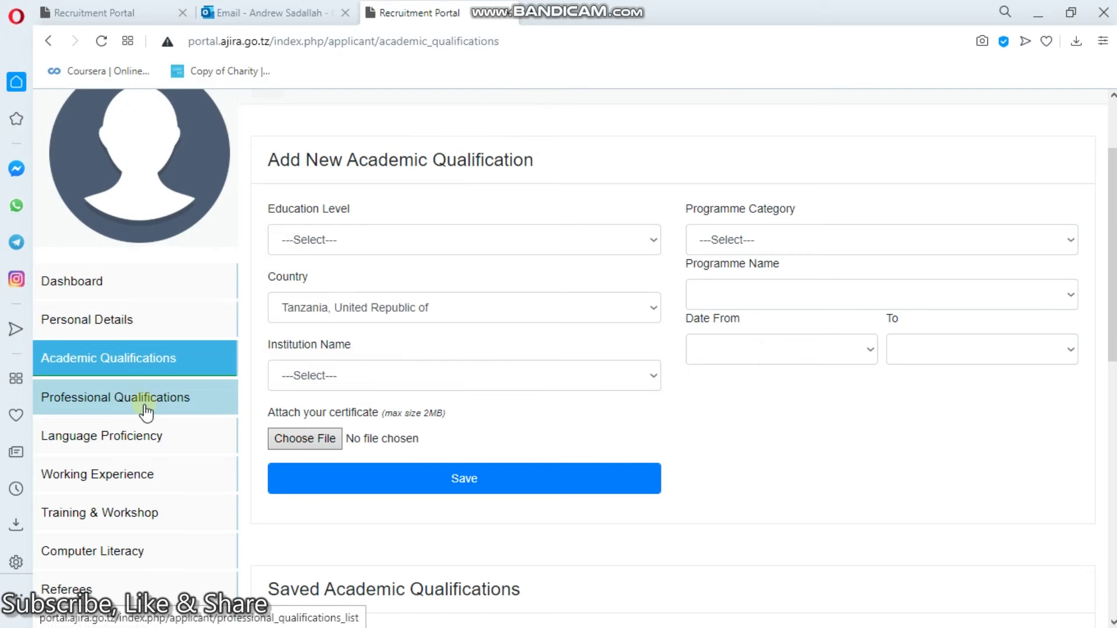
{"action": "left_click", "coordinate": [145, 412]}
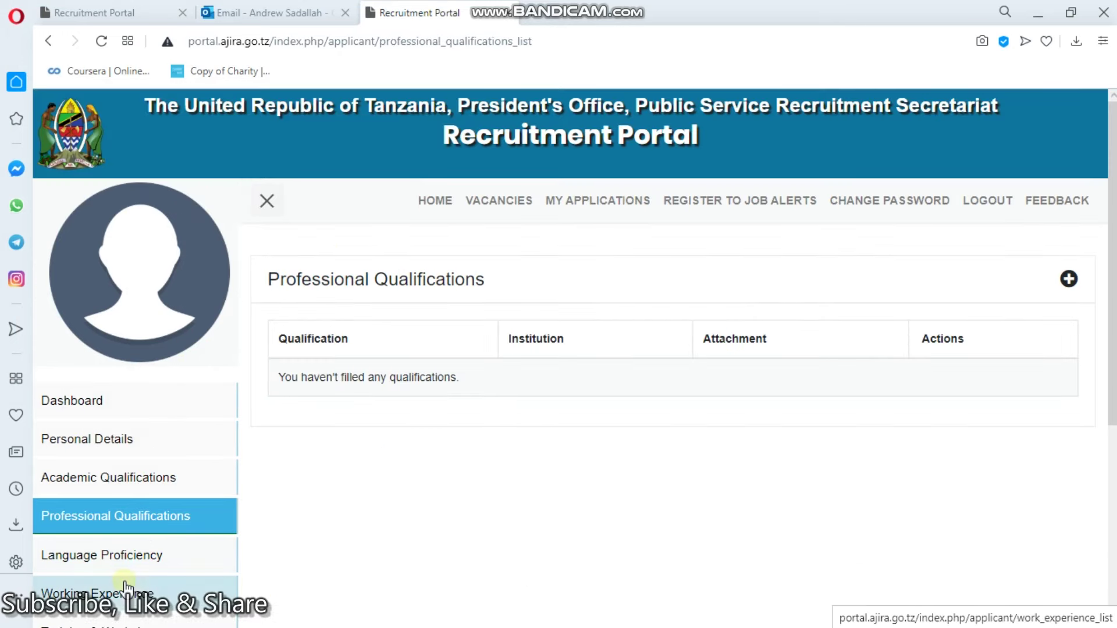
- View the empty Language Proficiency list, then go to the Declaration page
{"action": "left_click", "coordinate": [140, 563]}
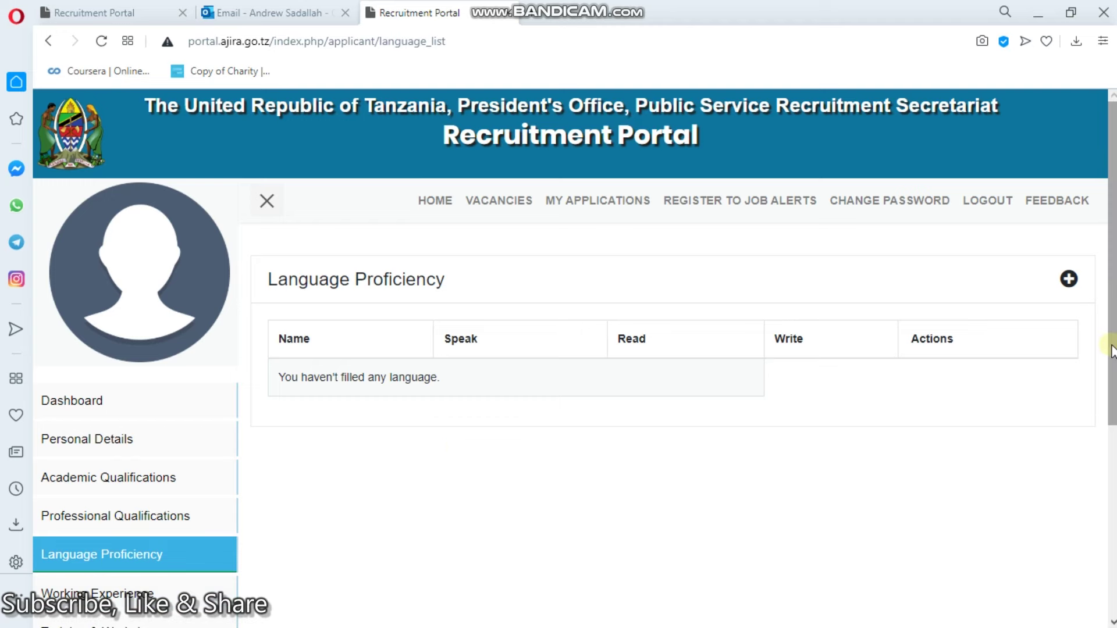
{"action": "left_click_drag", "start_coordinate": [1113, 349], "coordinate": [1112, 447]}
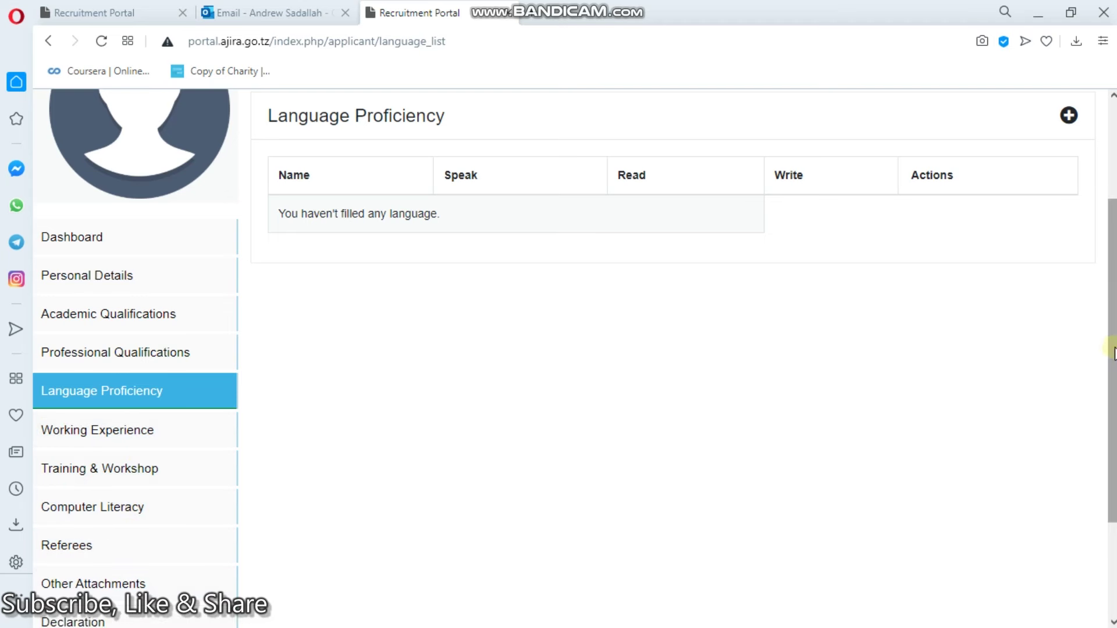
{"action": "left_click_drag", "start_coordinate": [1114, 352], "coordinate": [1114, 411]}
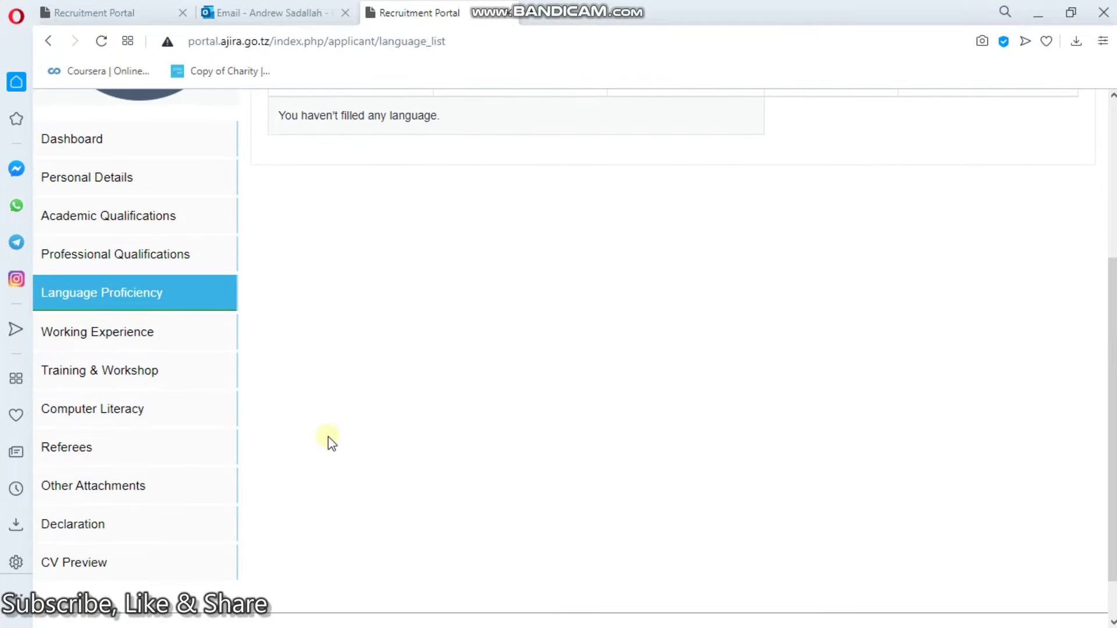
{"action": "left_click", "coordinate": [117, 530]}
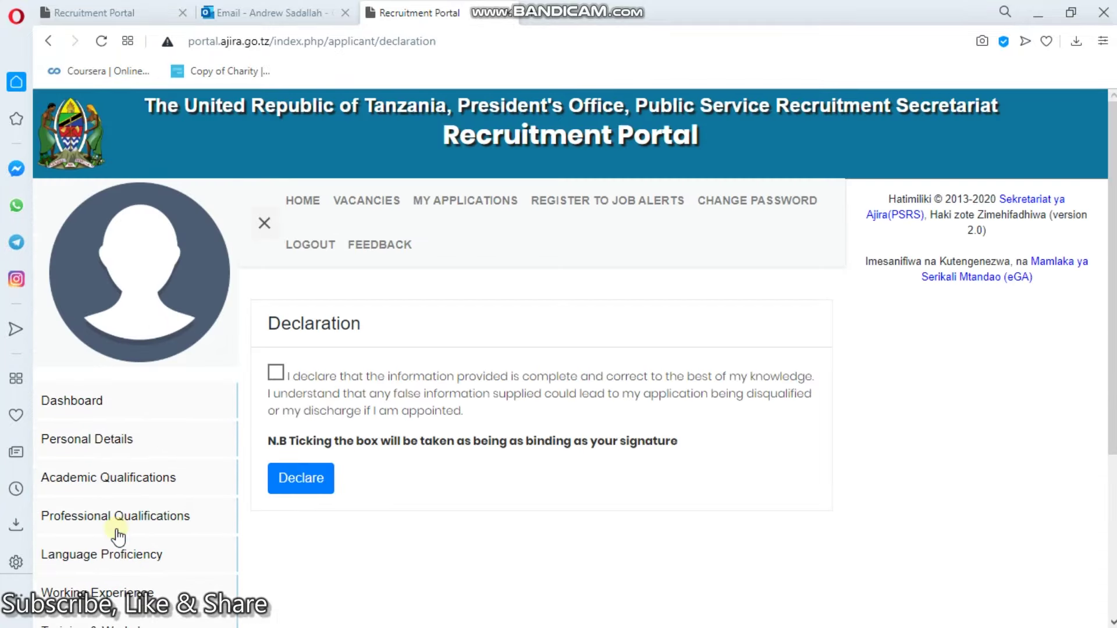
- Tick and submit the declaration, untick it, then view the CV Preview's 70% warning
{"action": "left_click", "coordinate": [275, 373]}
{"action": "left_click", "coordinate": [298, 486]}
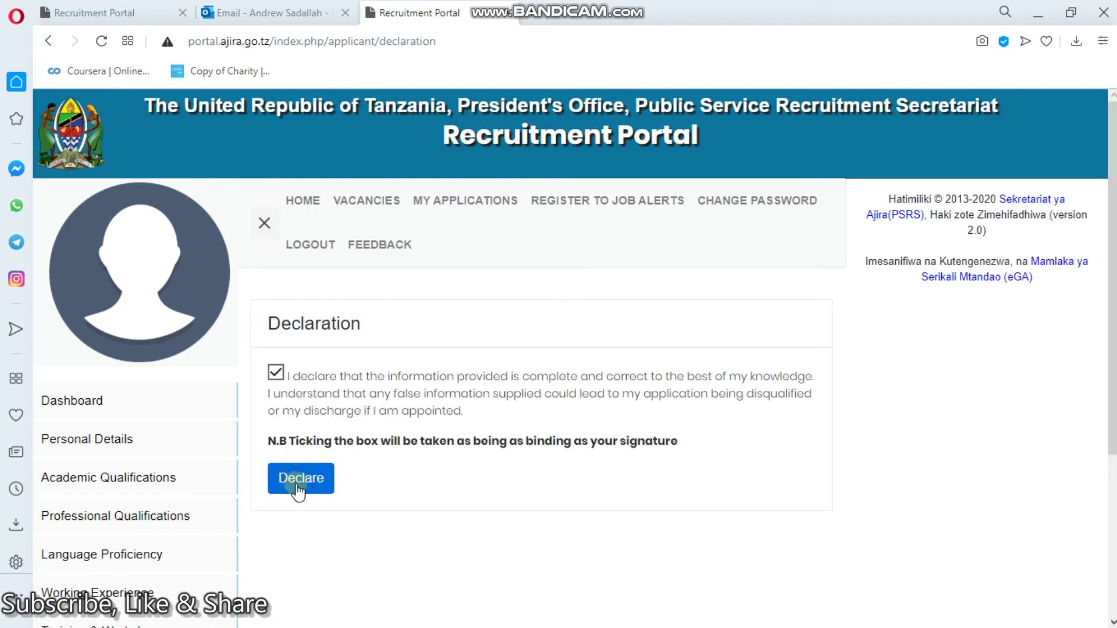
{"action": "left_click", "coordinate": [276, 375]}
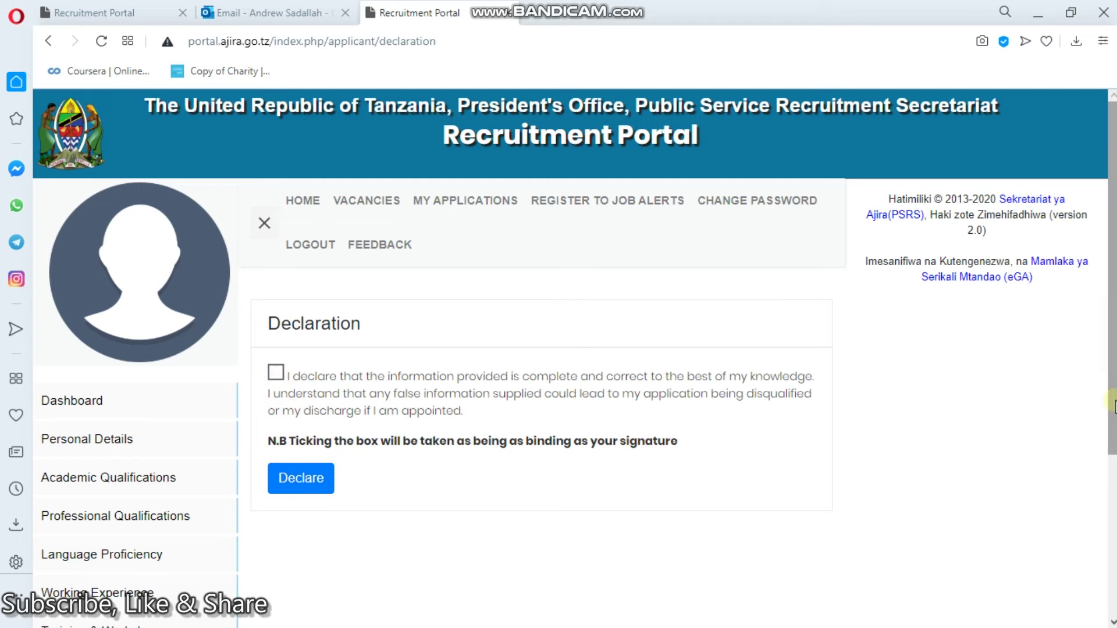
{"action": "left_click_drag", "start_coordinate": [1112, 399], "coordinate": [1112, 561]}
{"action": "left_click", "coordinate": [76, 575]}
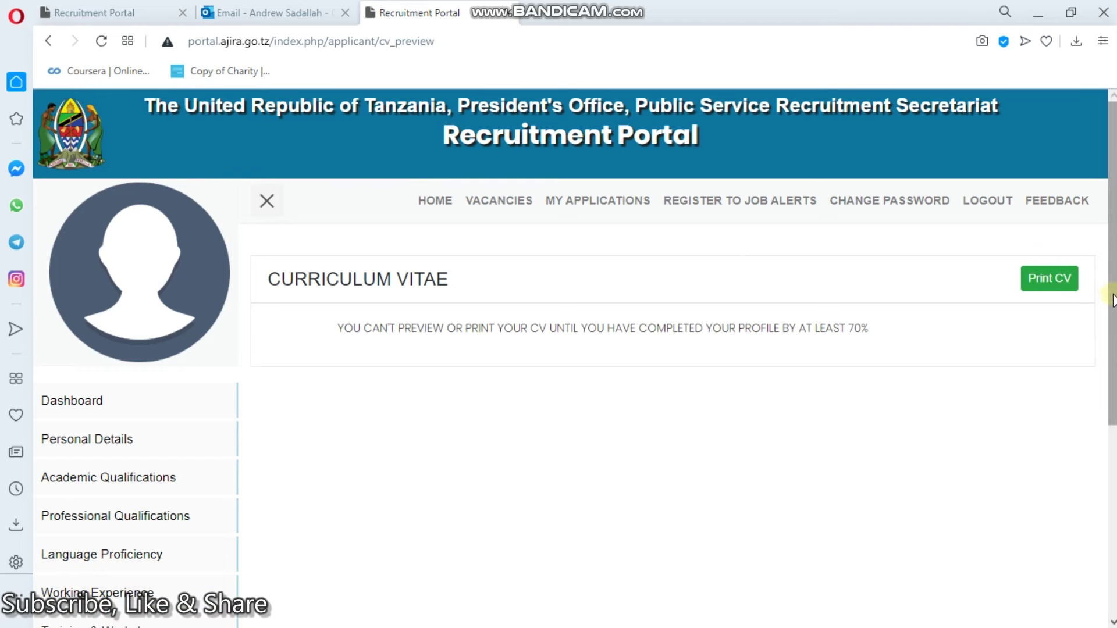
{"action": "mouse_move", "coordinate": [1113, 299]}
{"action": "left_mouse_down"}
{"action": "mouse_move", "coordinate": [1114, 384]}
{"action": "mouse_move", "coordinate": [1114, 297]}
{"action": "left_mouse_up"}
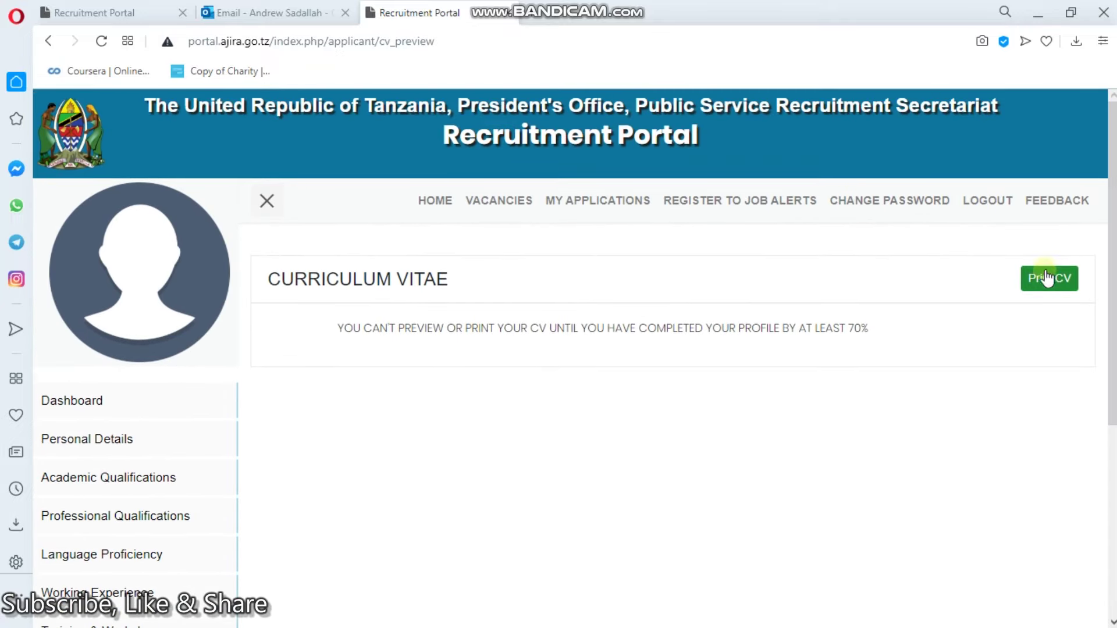
- Attempt Print CV, then go back to the Dashboard at 0% completeness
{"action": "left_click", "coordinate": [713, 223]}
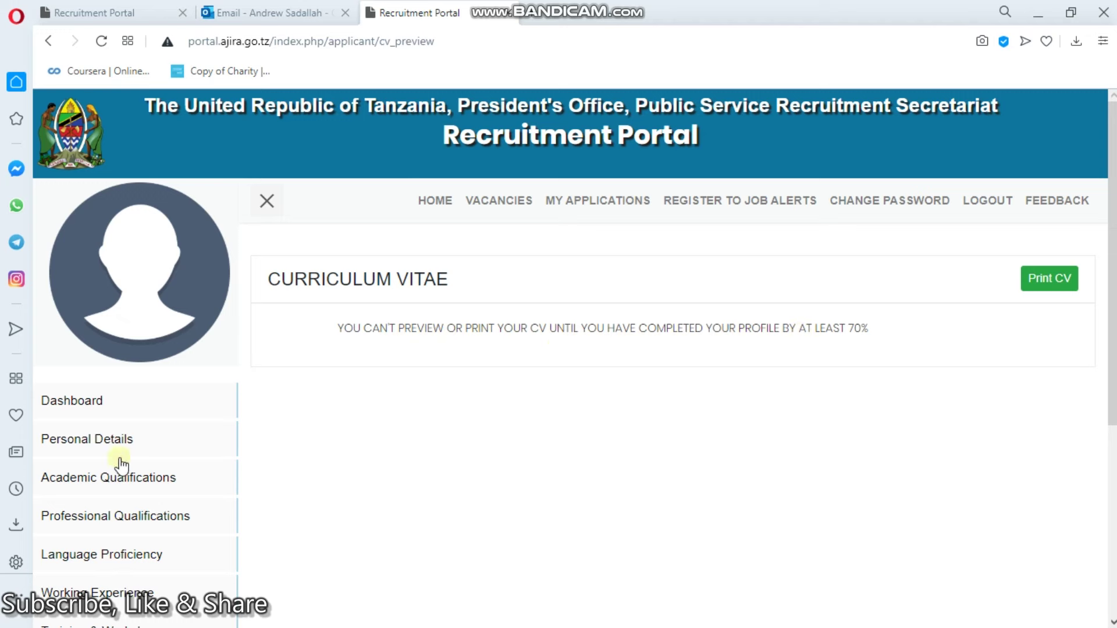
{"action": "left_click", "coordinate": [122, 402]}
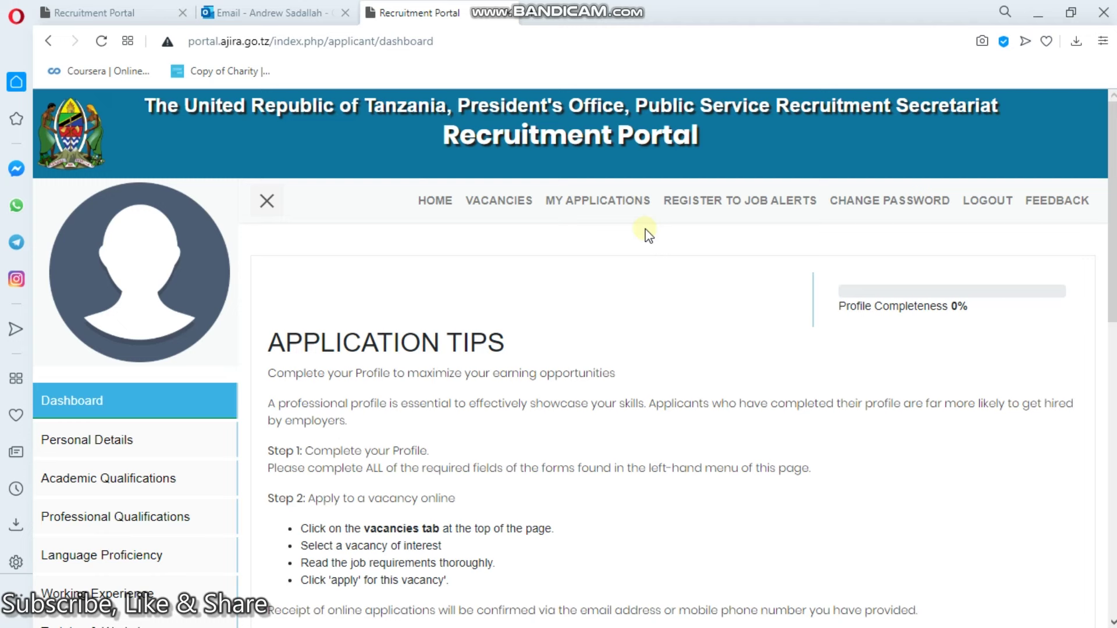
- Open the Available Job Vacancies page from the top VACANCIES link to see its 39 listings
{"action": "left_click", "coordinate": [502, 195]}
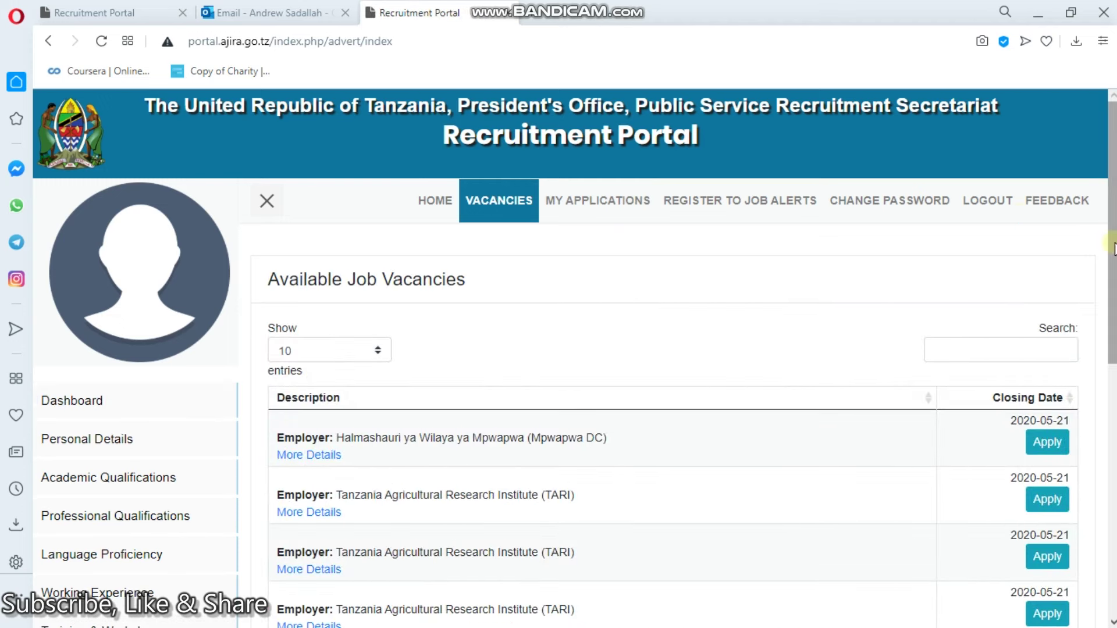
{"action": "scroll", "coordinate": [1101, 241], "scroll_direction": "down", "scroll_amount": 2}
{"action": "scroll", "coordinate": [574, 359], "scroll_direction": "down", "scroll_amount": 1}
{"action": "scroll", "coordinate": [574, 359], "scroll_direction": "down", "scroll_amount": 1}
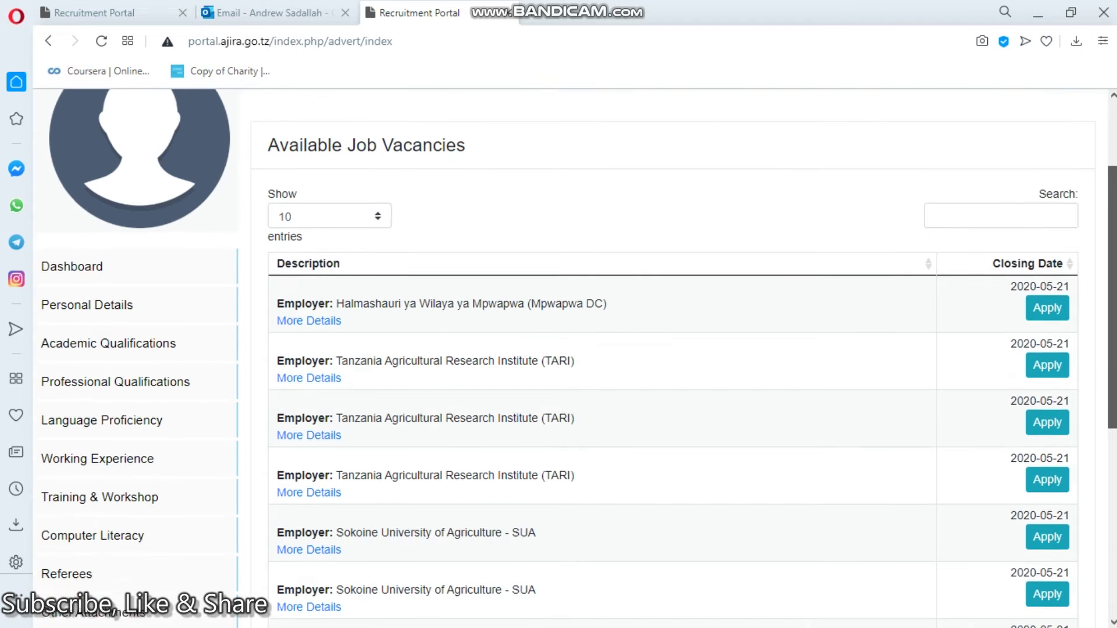
{"action": "scroll", "coordinate": [574, 358], "scroll_direction": "down", "scroll_amount": 1}
{"action": "scroll", "coordinate": [574, 358], "scroll_direction": "down", "scroll_amount": 2}
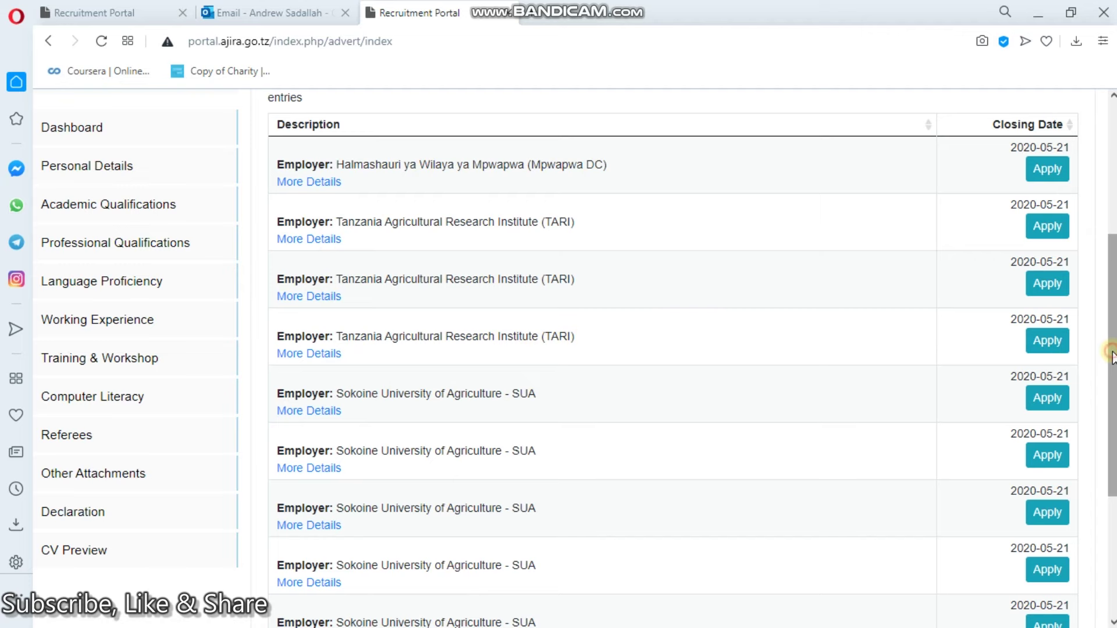
{"action": "left_click_drag", "start_coordinate": [1112, 355], "coordinate": [1113, 464]}
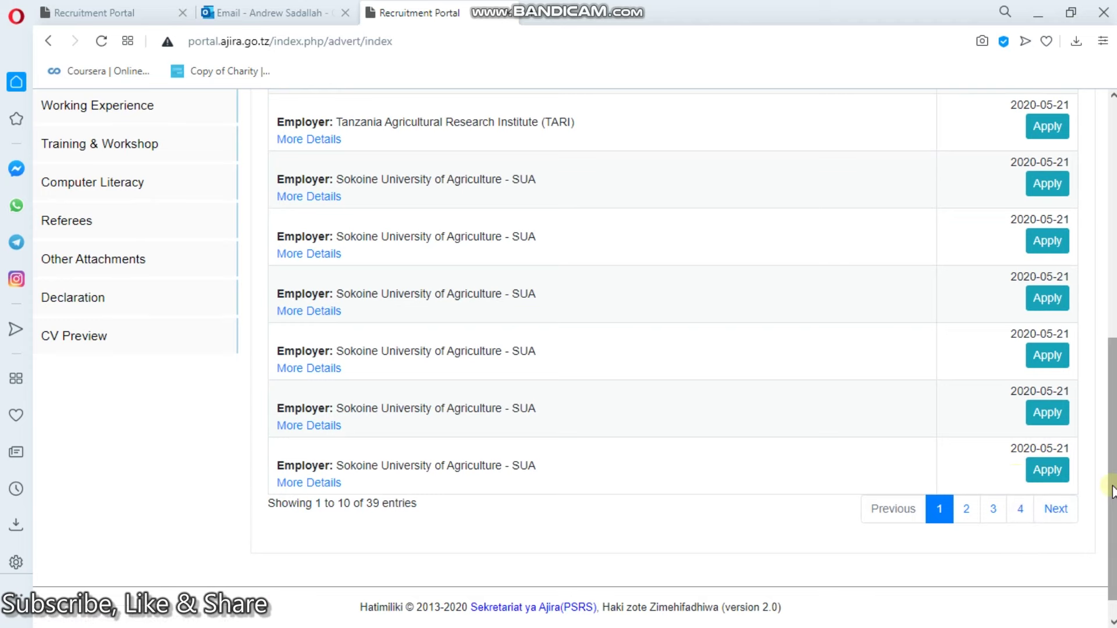
{"action": "left_click_drag", "start_coordinate": [1112, 489], "coordinate": [1110, 222]}
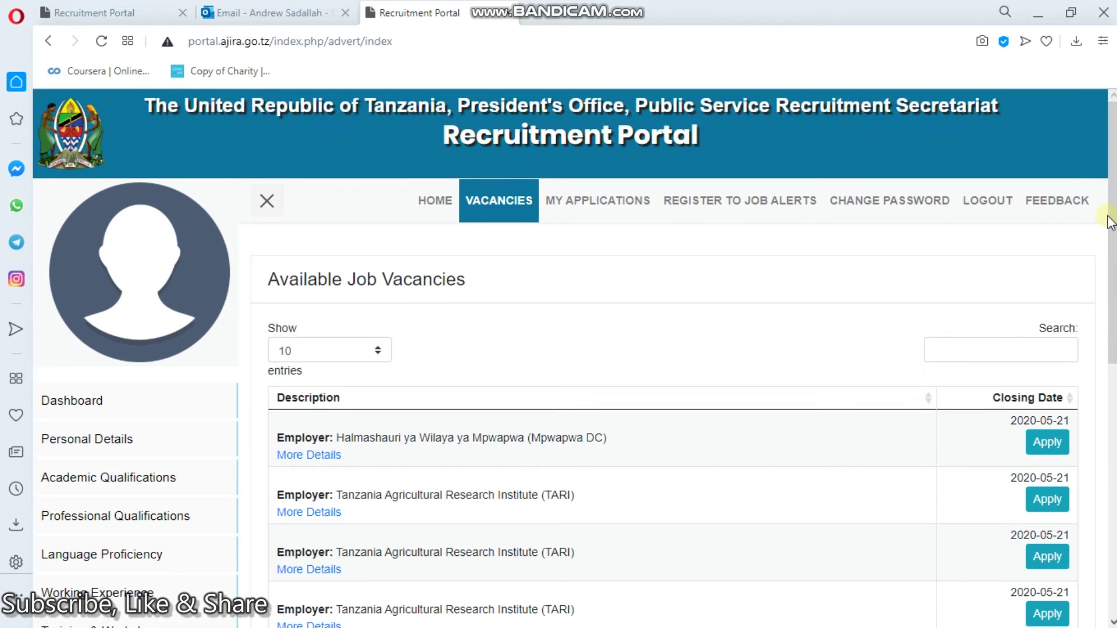